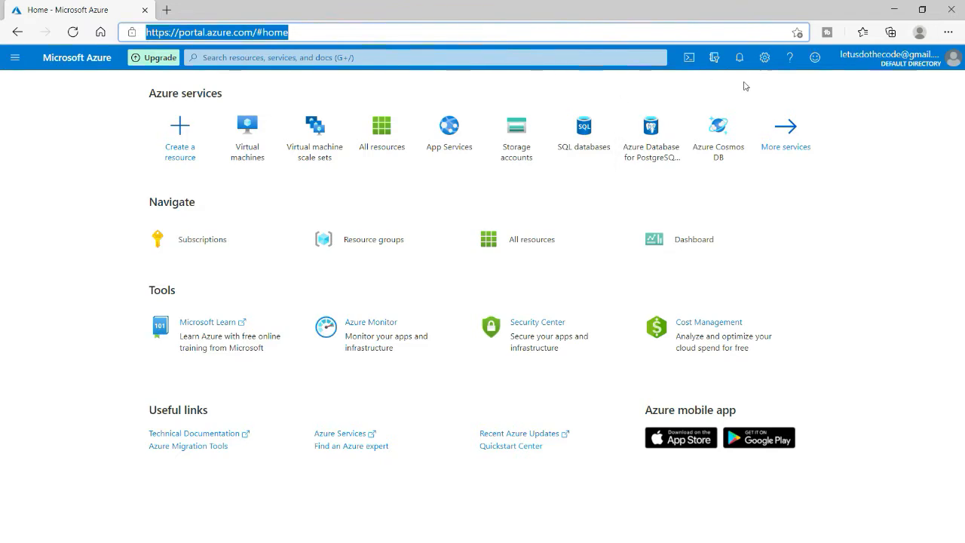
Start creating a virtual machine from the Windows Server 2016 Datacenter offering in the Marketplace.
left_click(949, 149)
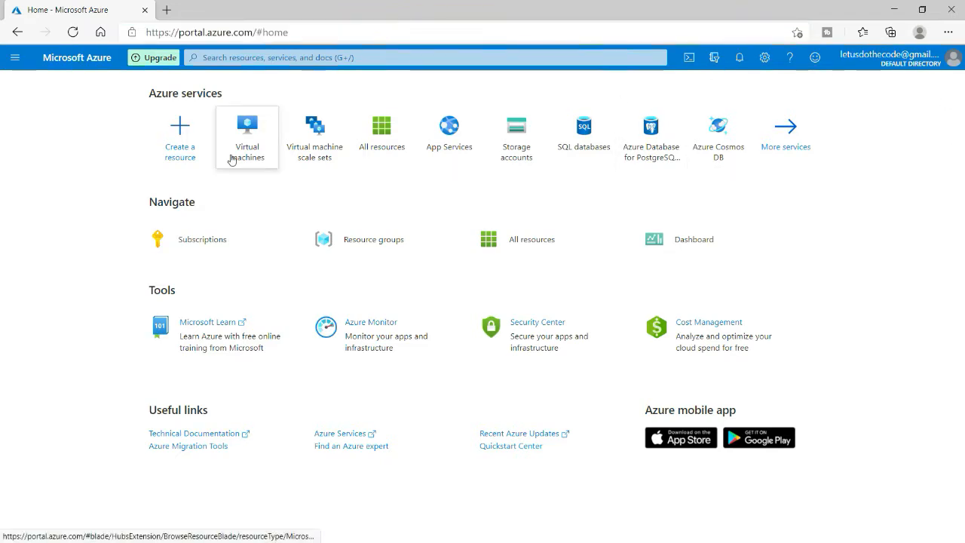
mouse_move(247, 155)
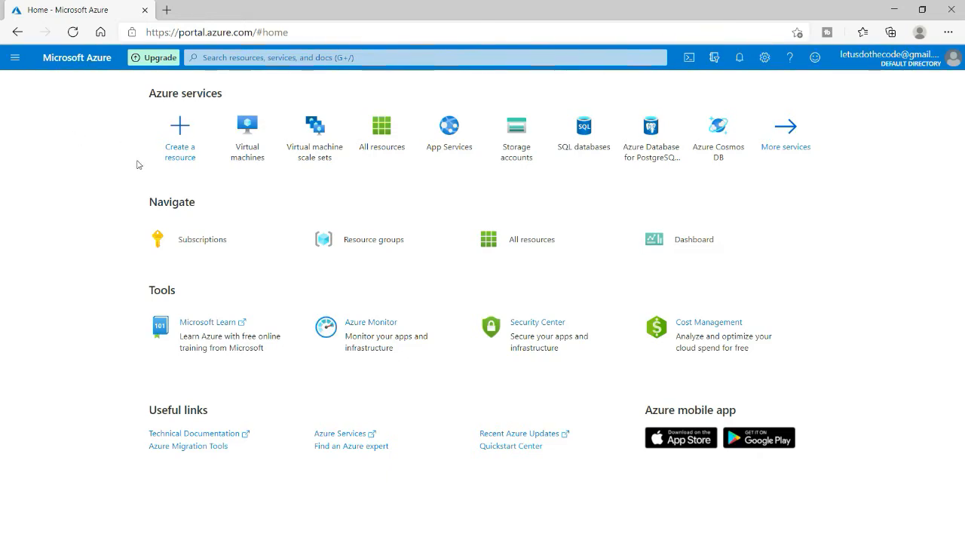
left_click(194, 145)
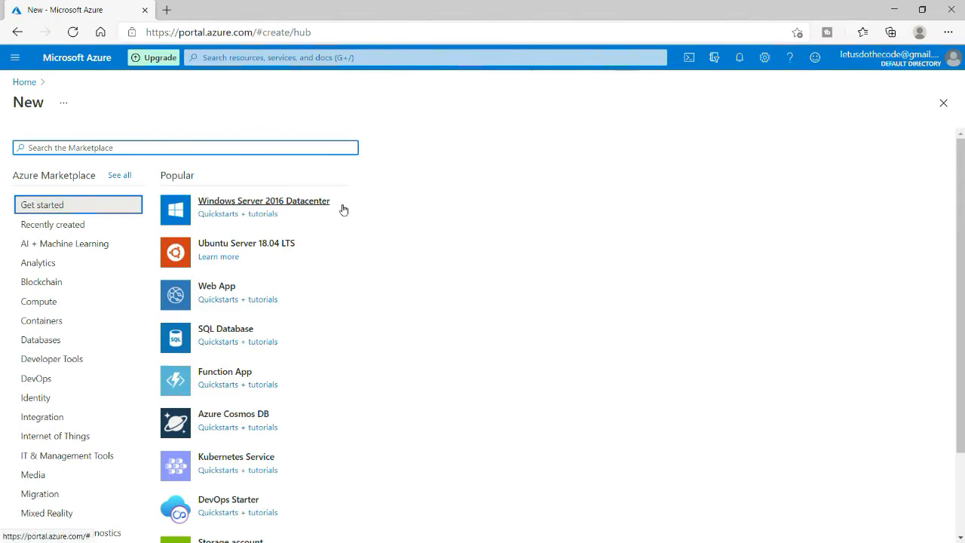
left_click(240, 214)
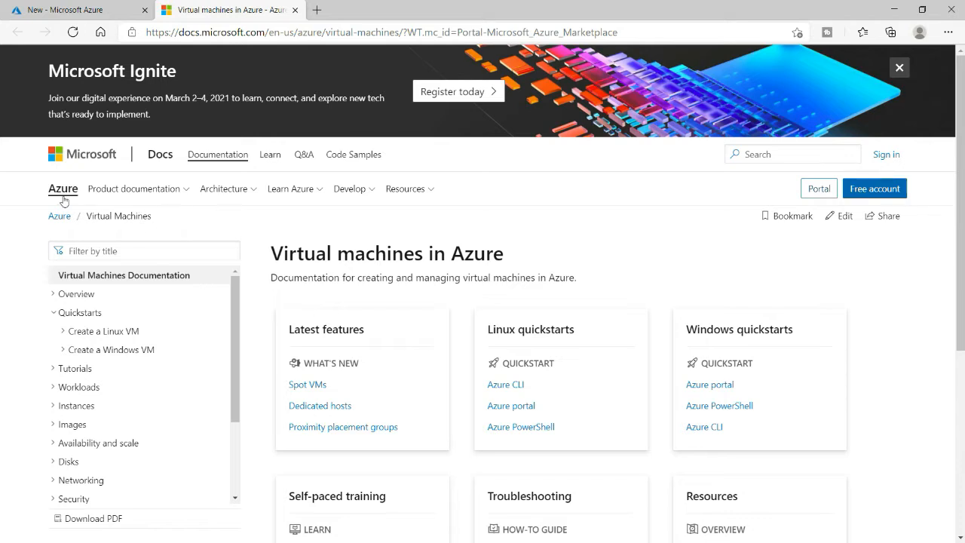
left_click(79, 9)
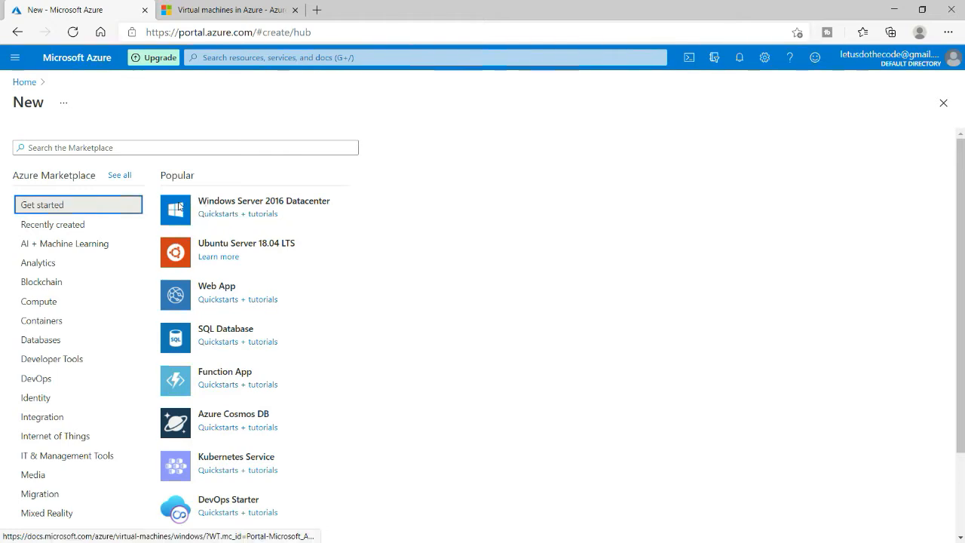
left_click(253, 202)
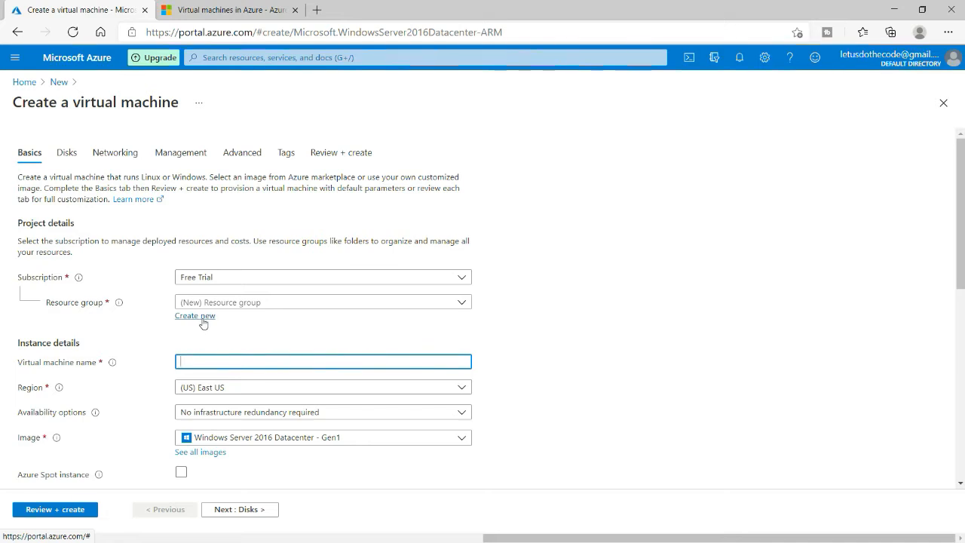
Create a new resource group named myfirstrg and name the virtual machine myfirstvm.
left_click(47, 308)
left_click(103, 305)
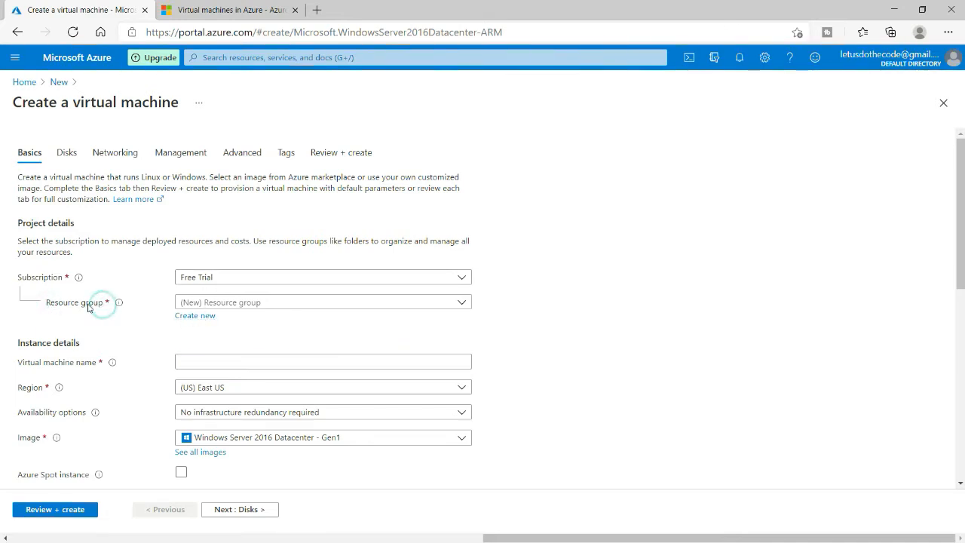
left_click(201, 315)
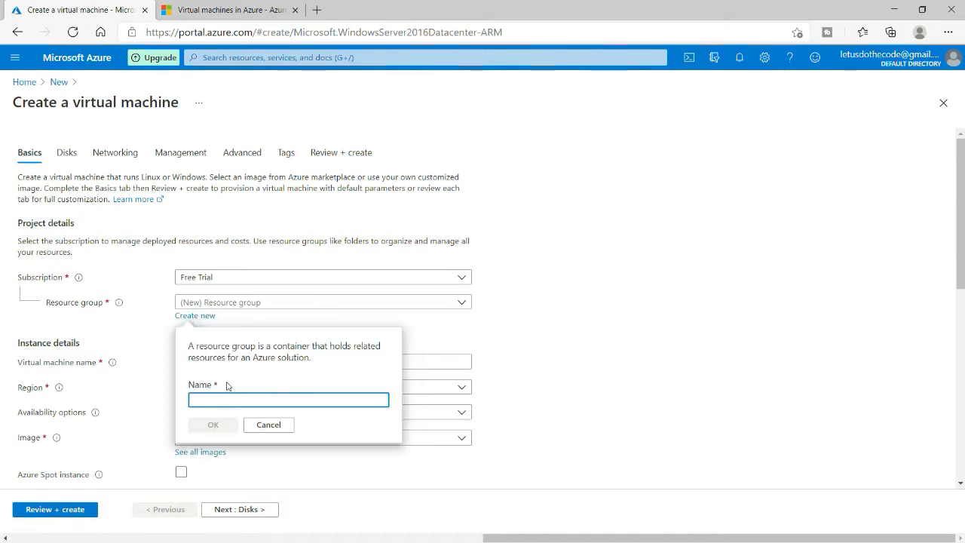
type("myfirstreso")
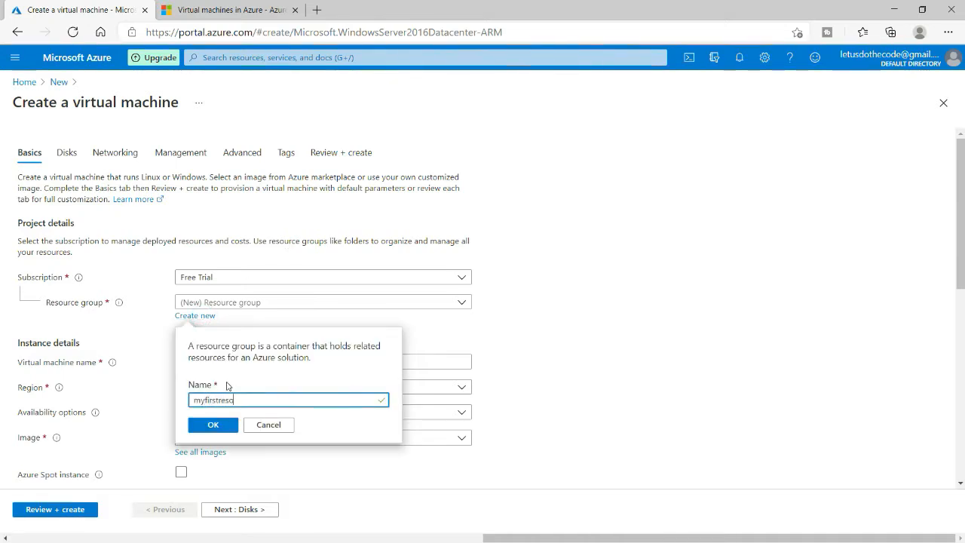
type("urcegro")
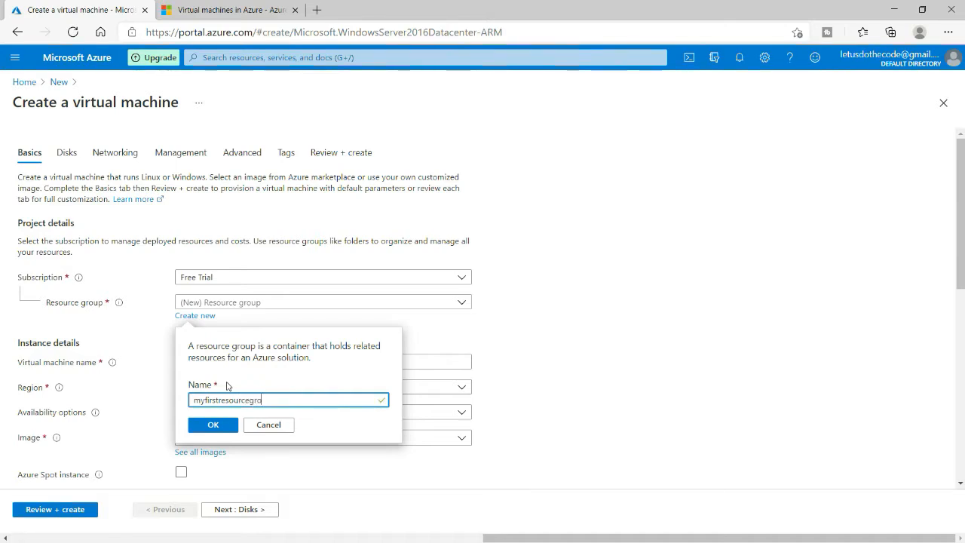
key("BackSpace")
key("BackSpace")
type("g")
left_click(225, 425)
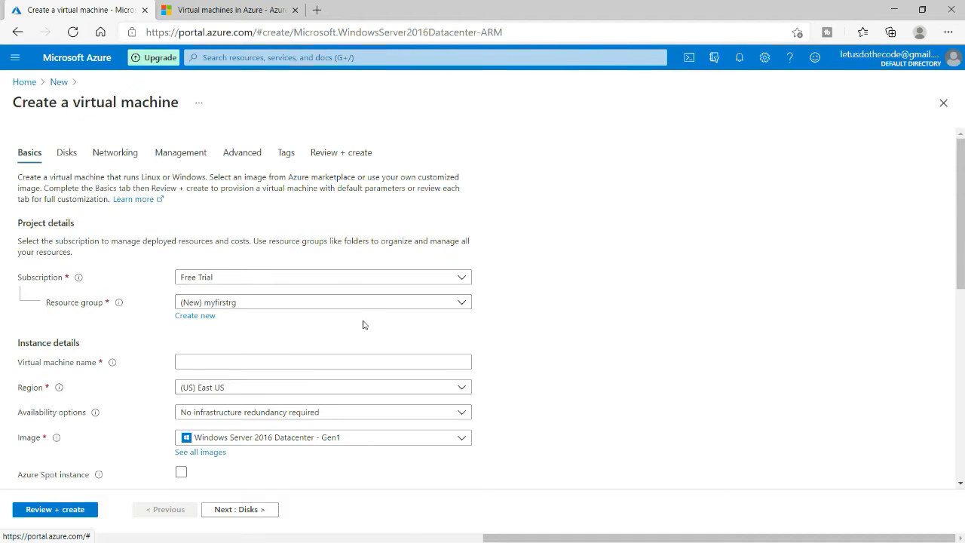
left_click(250, 367)
type("myfirstvm")
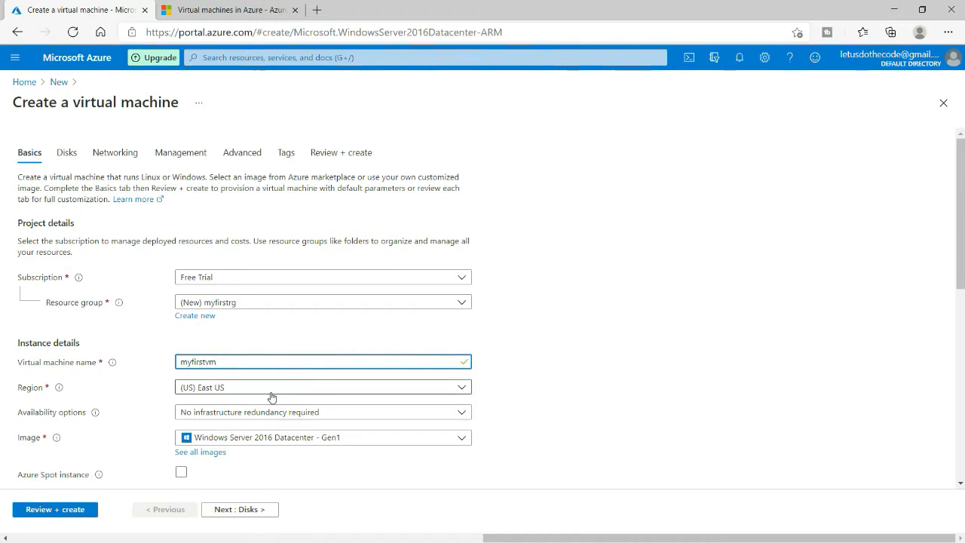
Try (Asia Pacific) West India as the virtual machine's region.
left_click(267, 389)
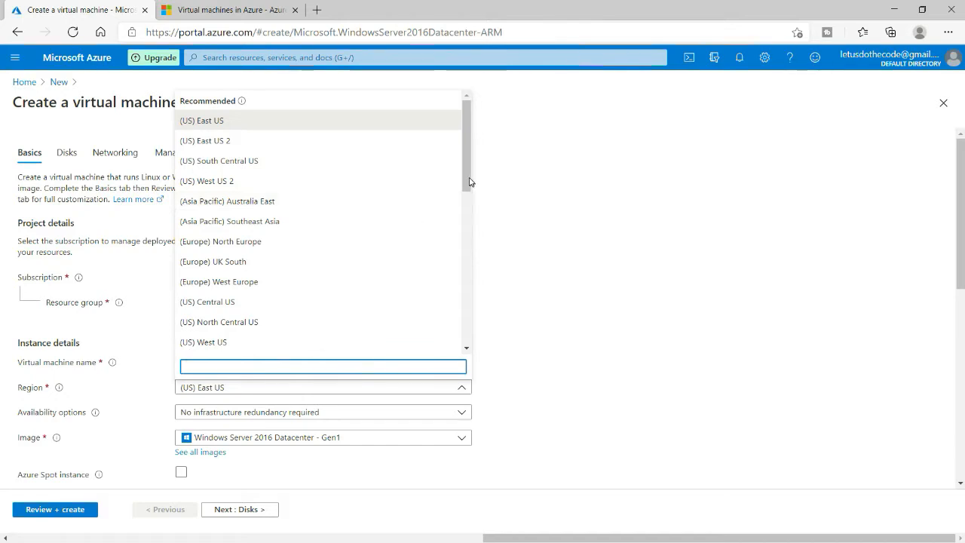
left_click_drag(467, 181, 455, 321)
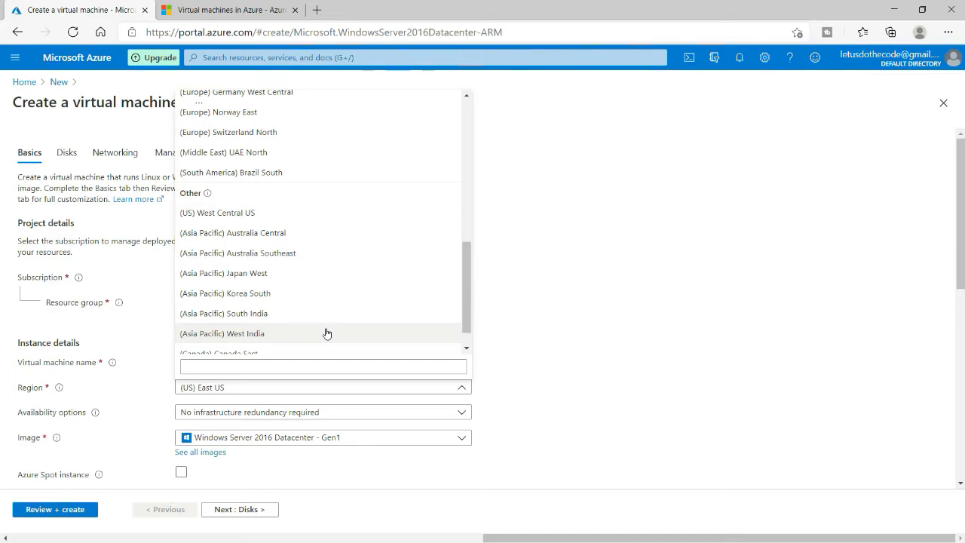
left_click(269, 334)
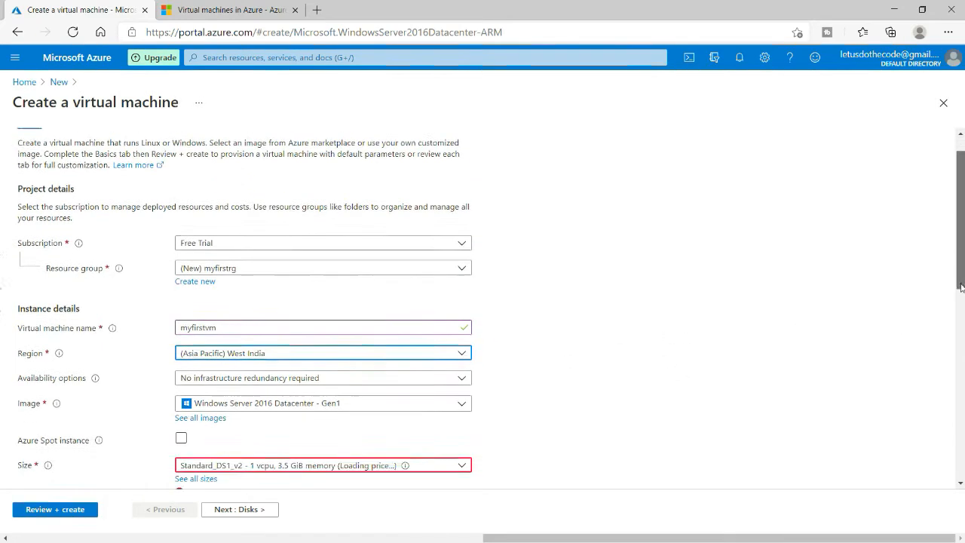
Review the operating system images available for the virtual machine, keeping the current selection.
left_click_drag(959, 270, 959, 289)
left_click(19, 358)
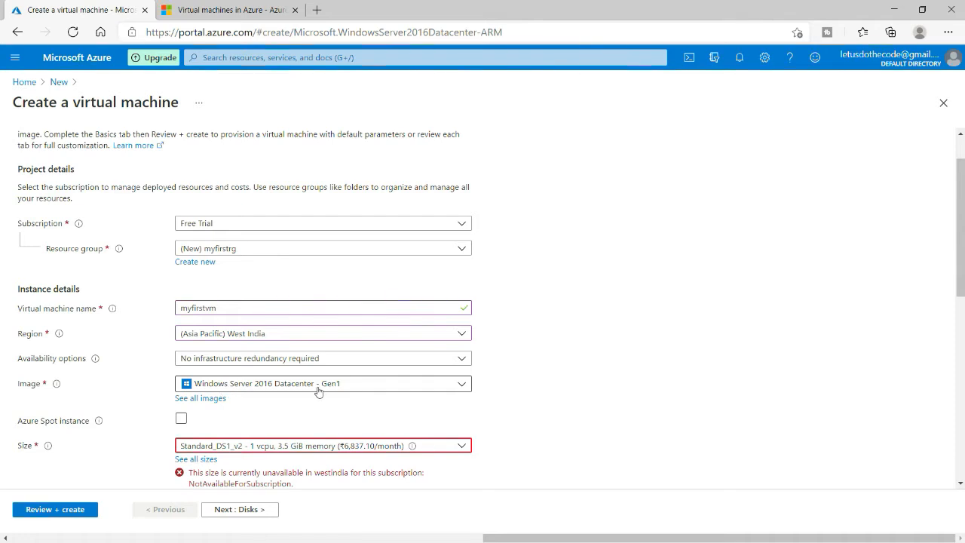
left_click(427, 389)
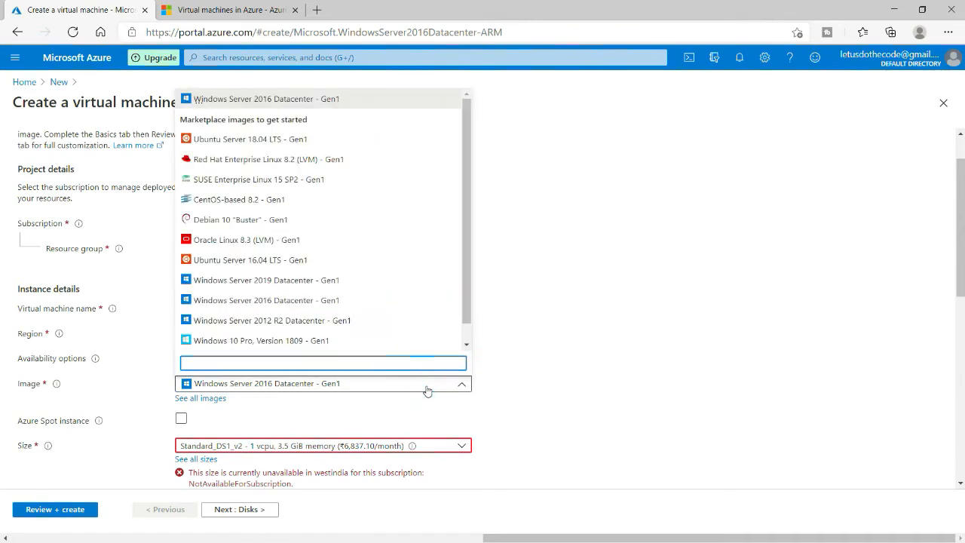
left_click(592, 410)
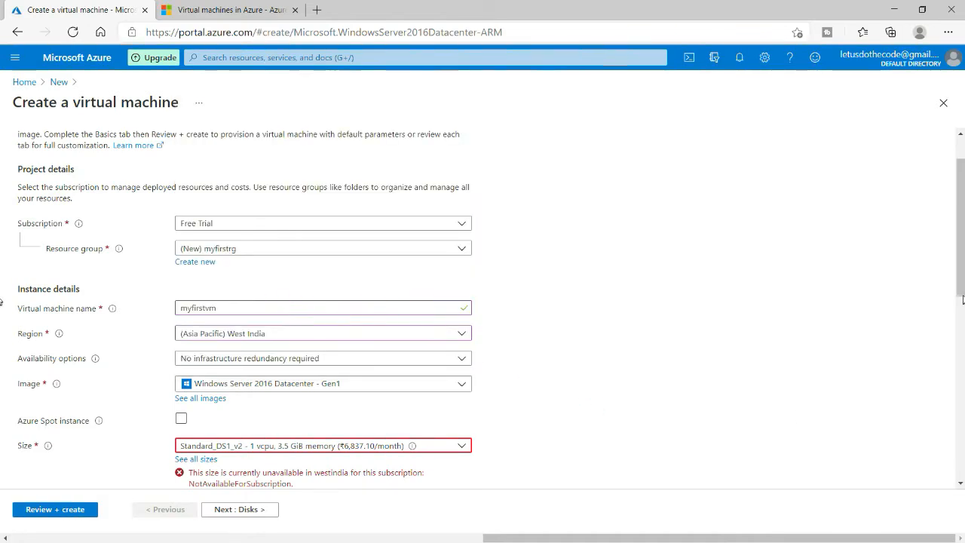
Try (Asia Pacific) South India as the region and settle on (US) East US.
scroll(963, 300, "down", 1)
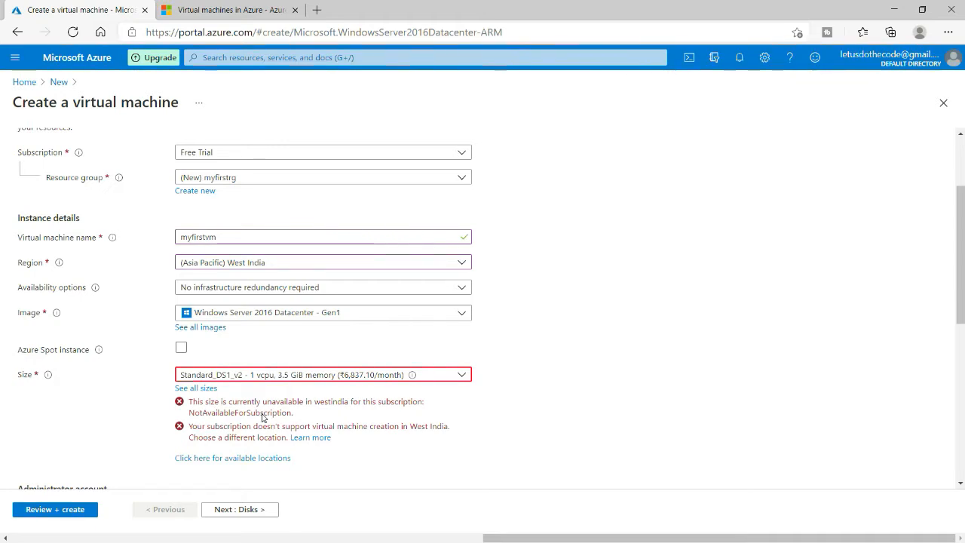
left_click(422, 264)
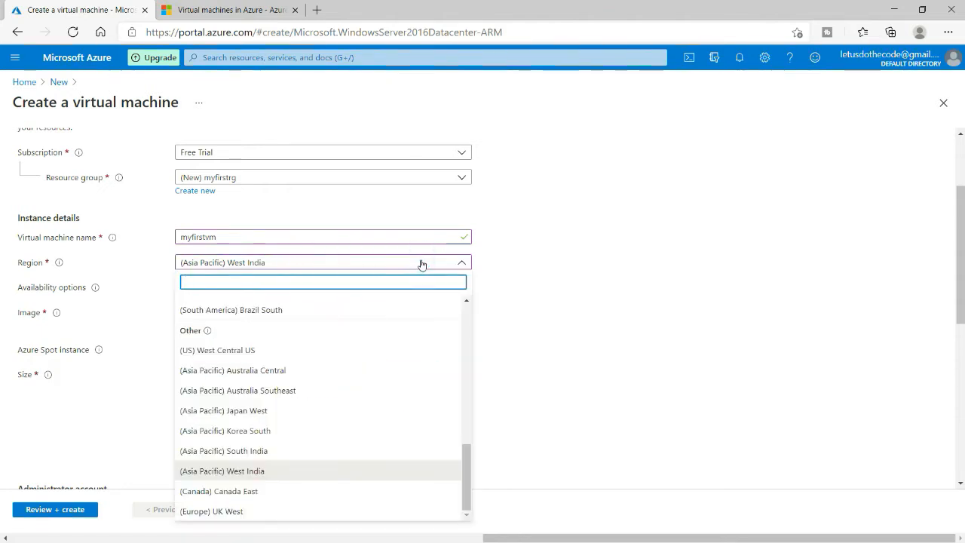
left_click(300, 451)
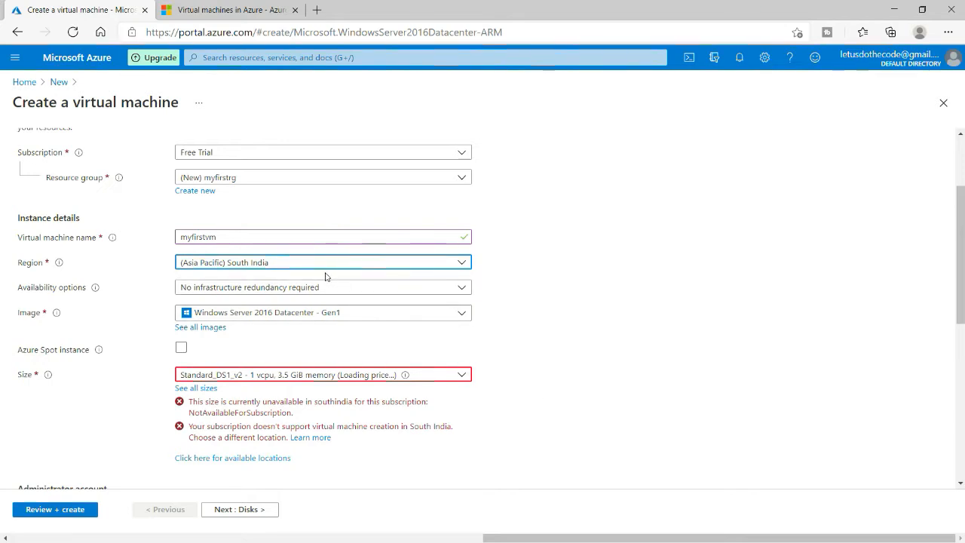
left_click(302, 261)
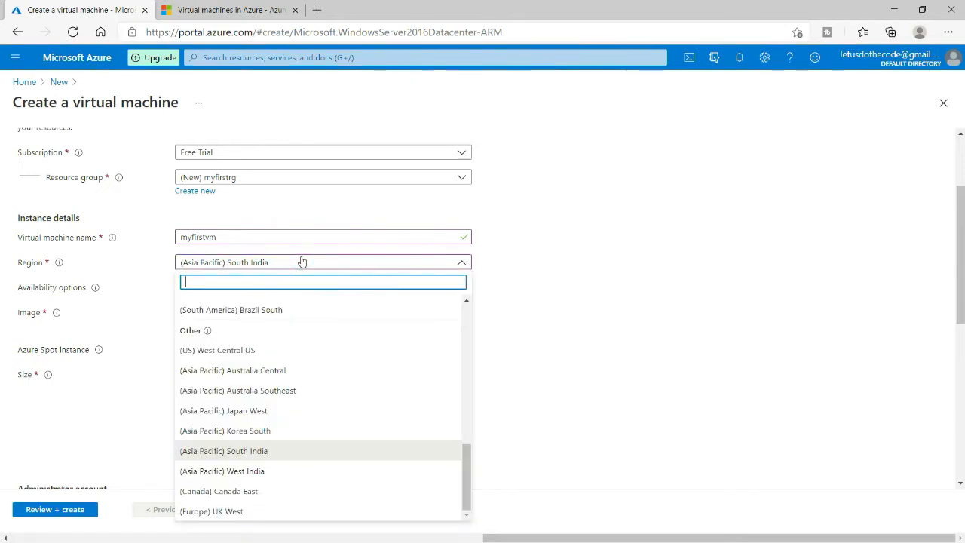
type("eas")
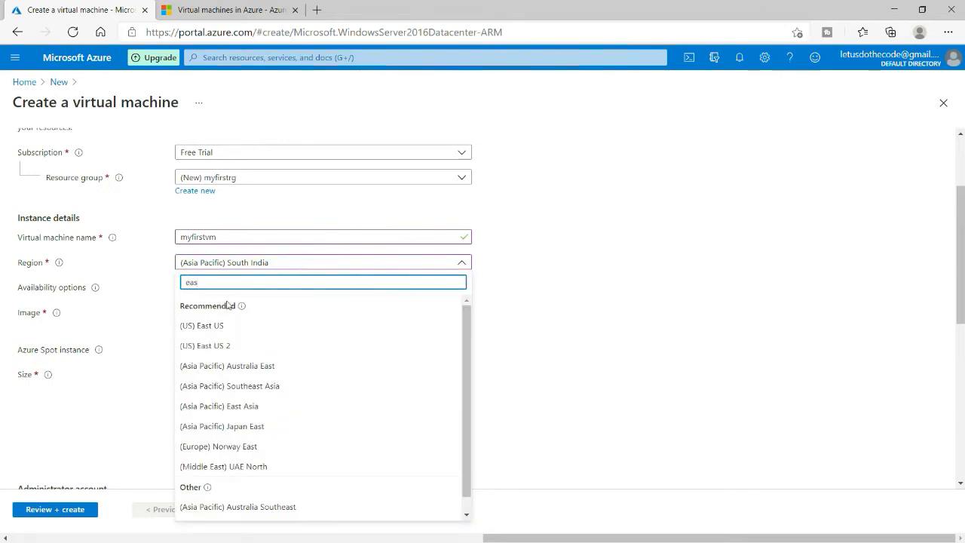
left_click(224, 327)
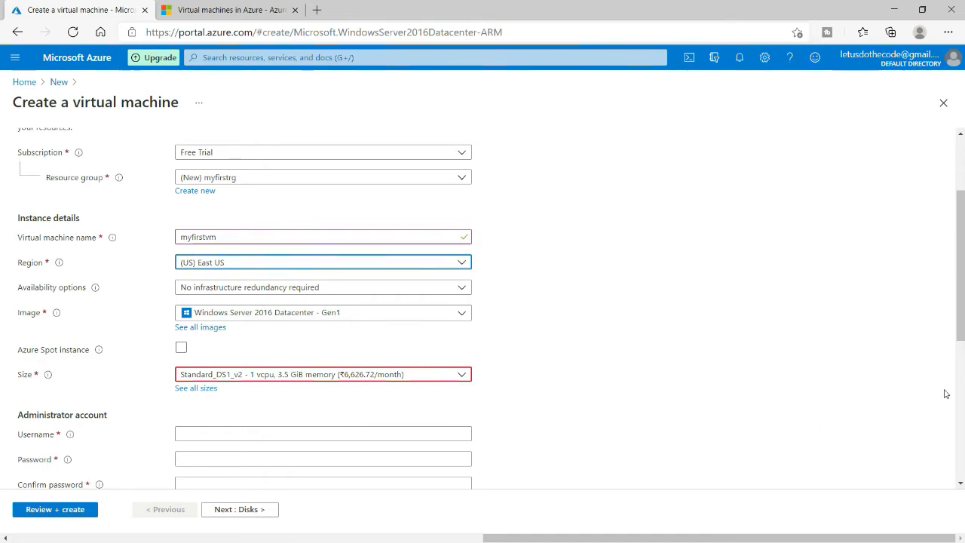
Enable Azure Spot instance to view its eviction options, and disable it again.
scroll(3, 332, "down", 2)
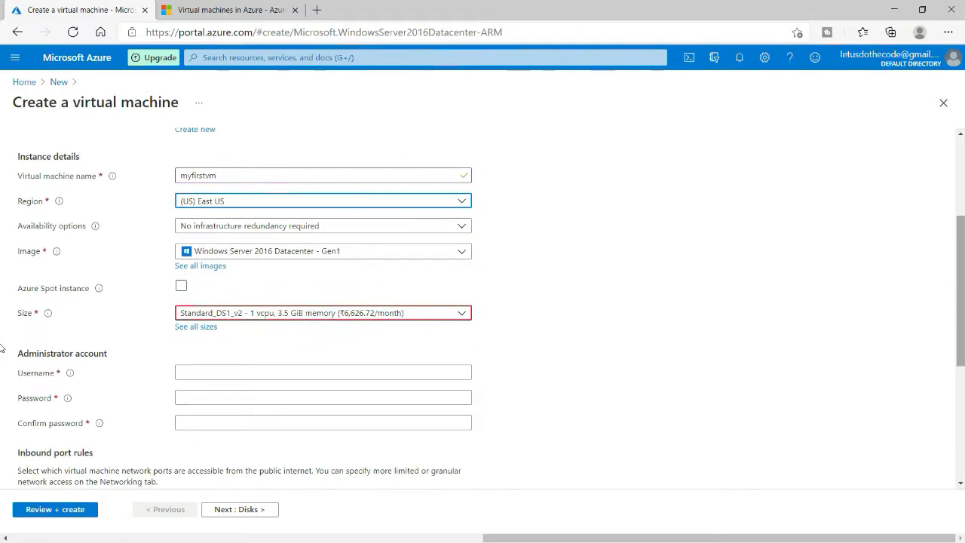
left_click(351, 369)
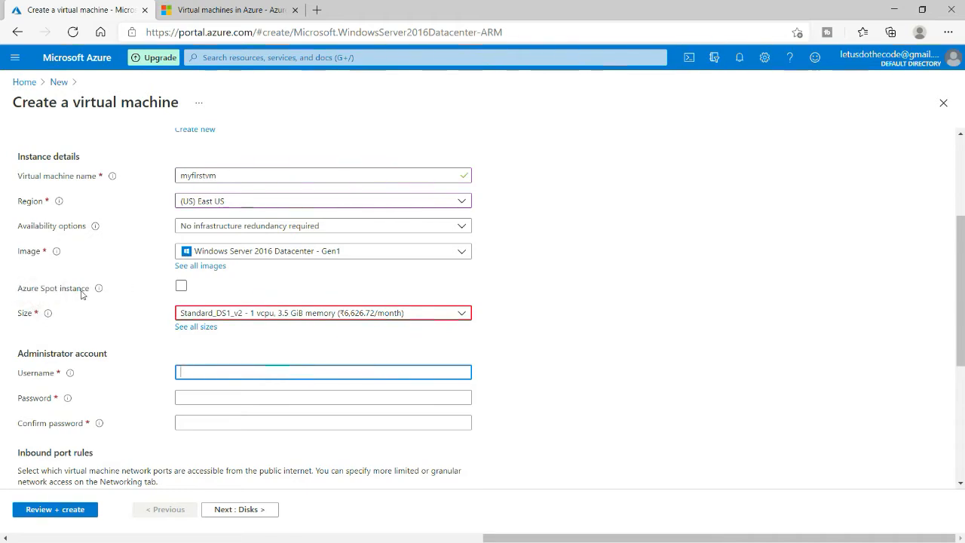
left_click_drag(84, 288, 17, 288)
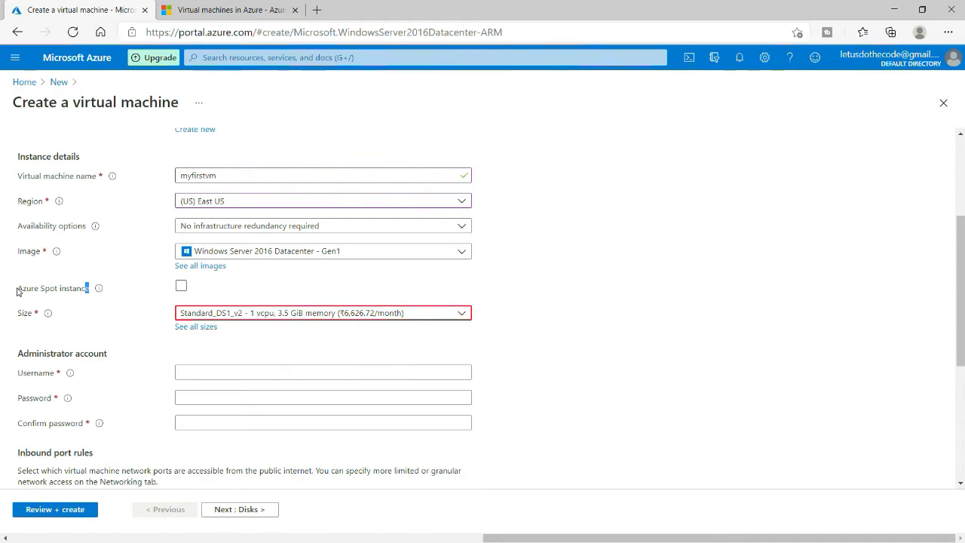
left_click(52, 288)
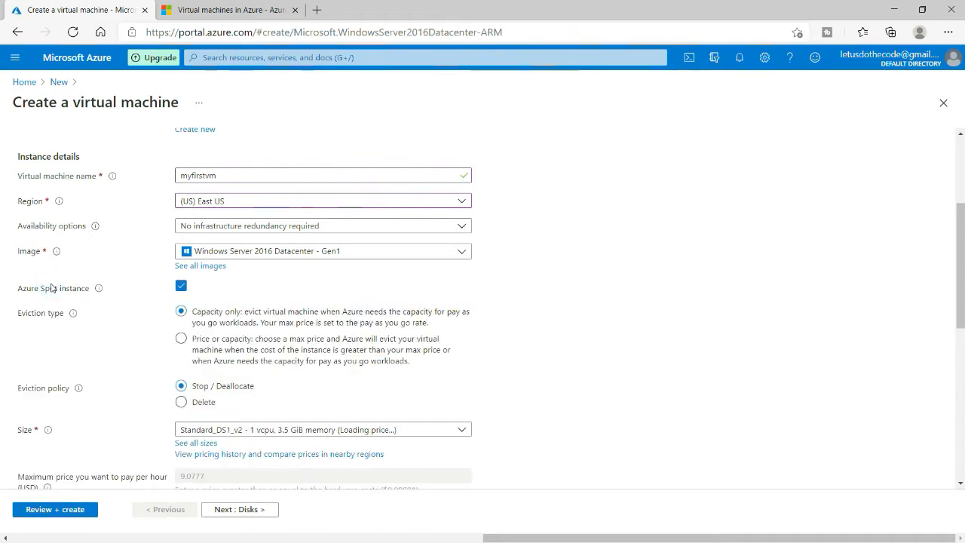
left_click(186, 288)
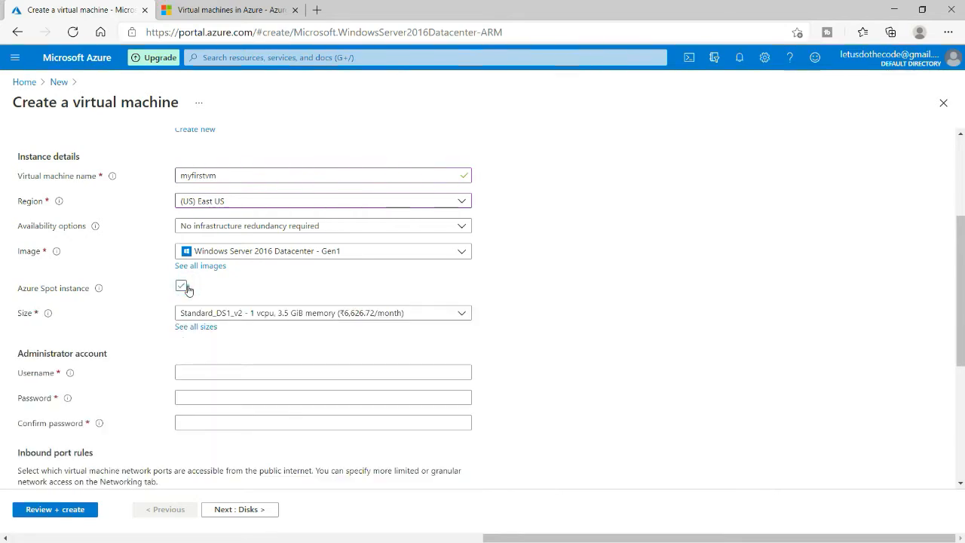
left_click(185, 289)
left_click(183, 290)
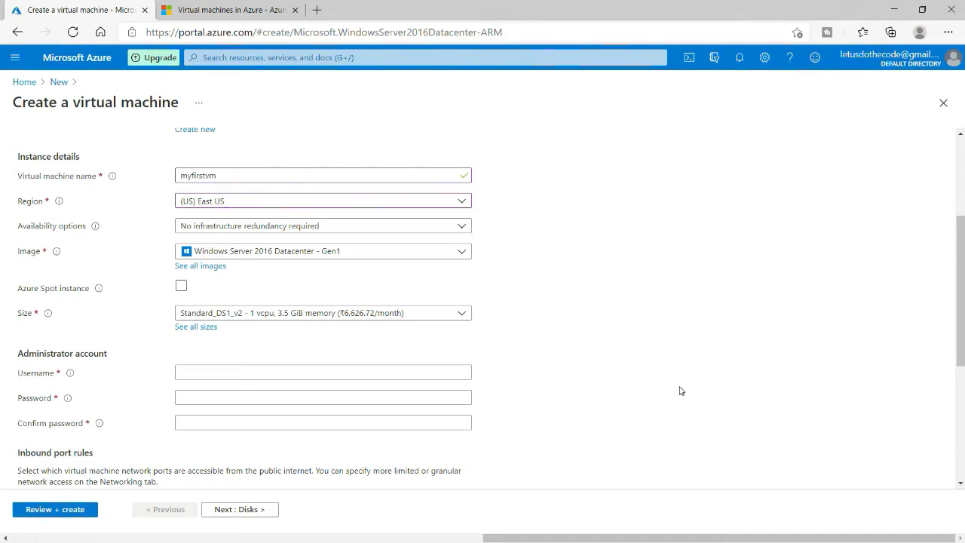
Set the administrator account username to codersdigest.
left_click(186, 374)
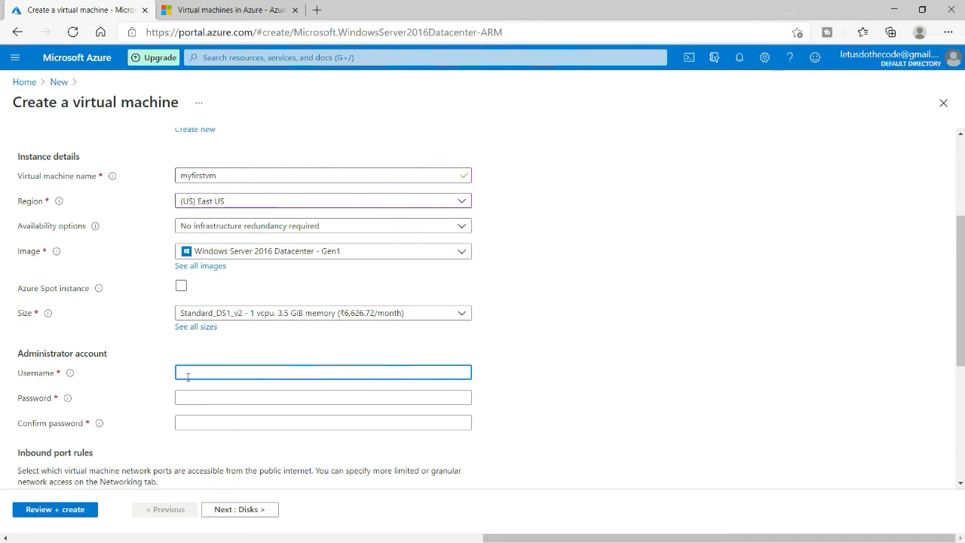
type("azmyf")
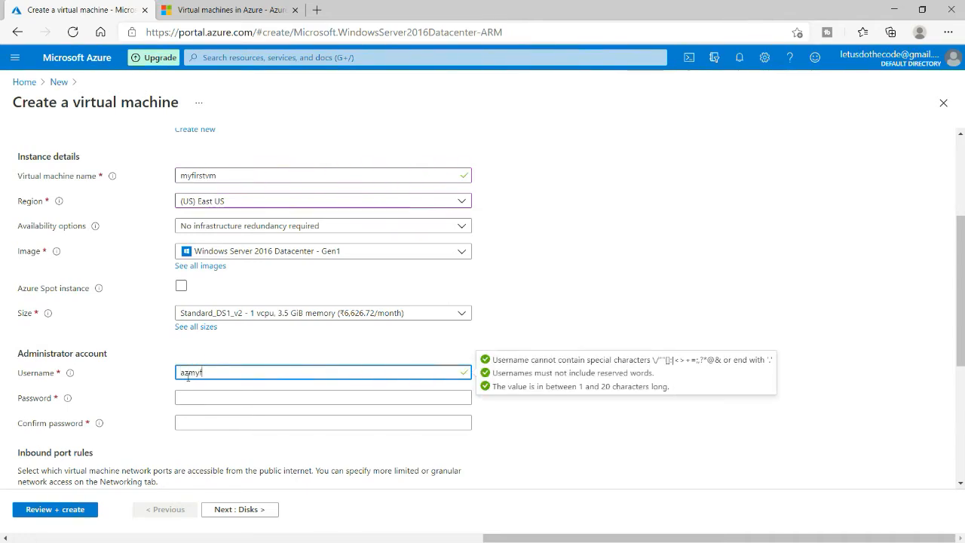
key("BackSpace")
key("BackSpace")
key("BackSpace")
key("BackSpace")
key("BackSpace")
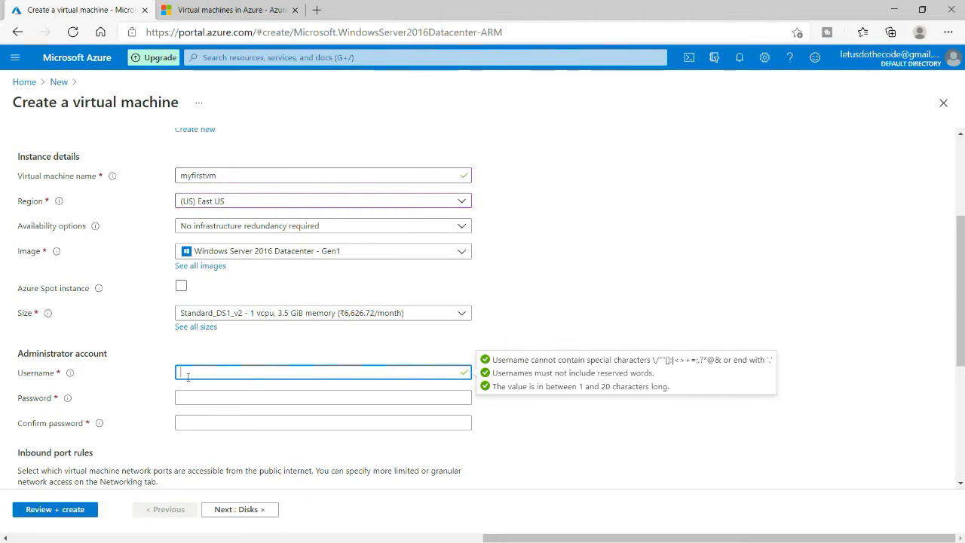
type("coders")
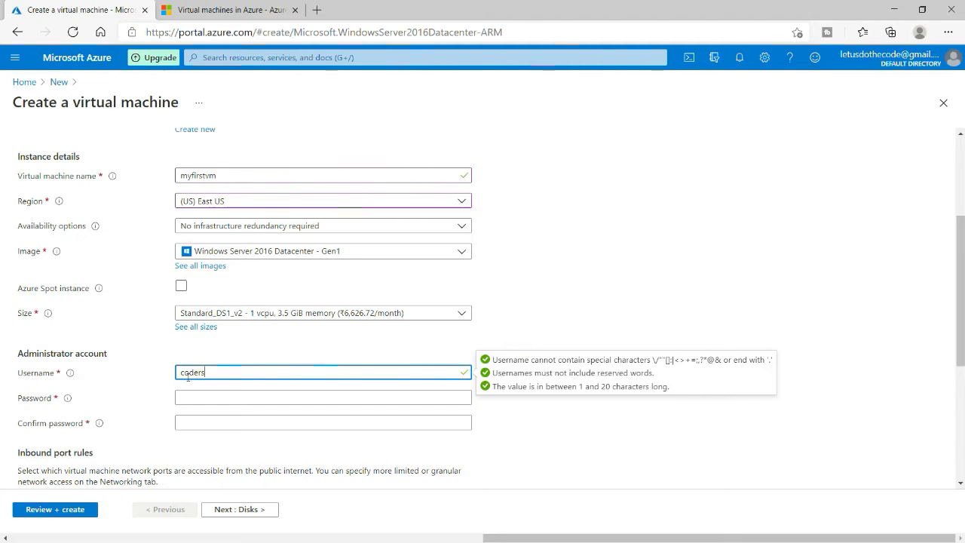
type("digest")
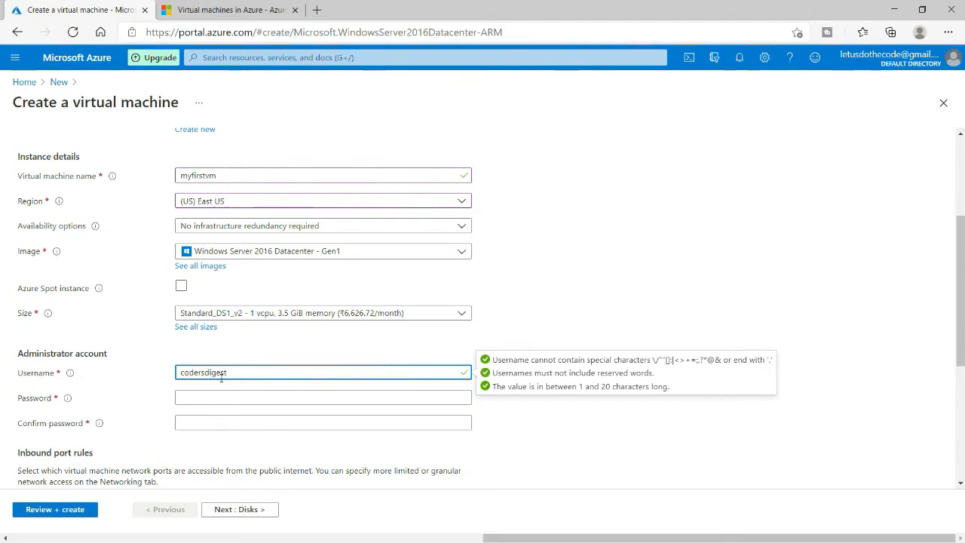
Enter the administrator account password and repeat it in the Confirm password field.
left_click(202, 390)
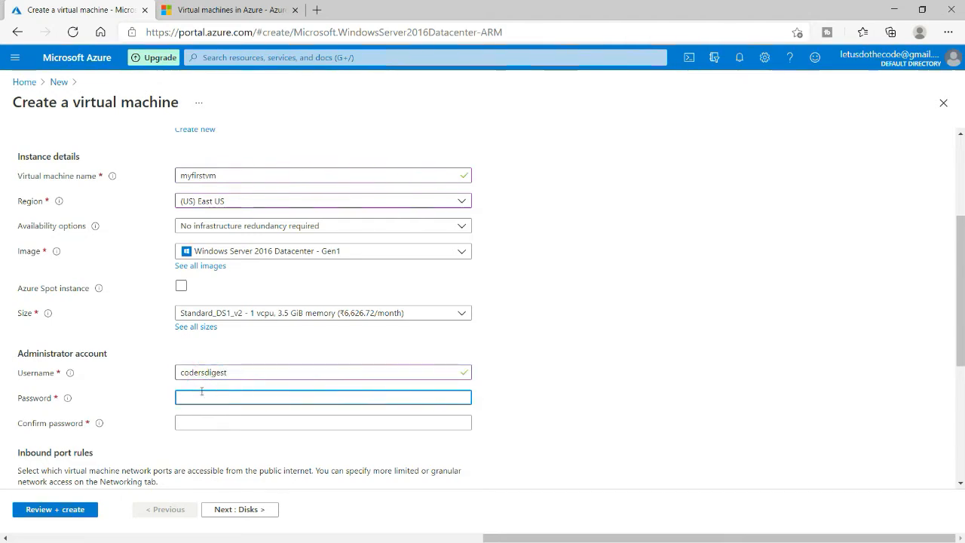
type("••")
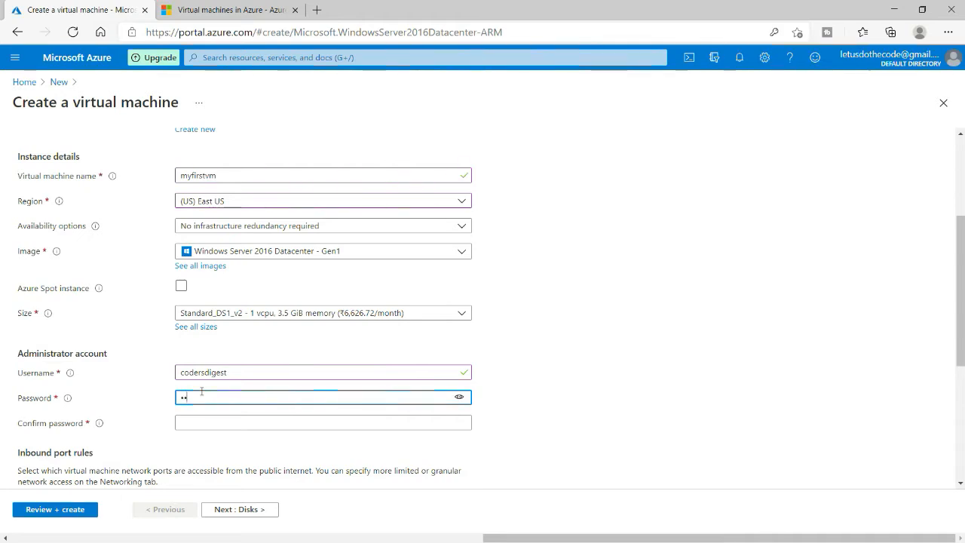
type("••••••••")
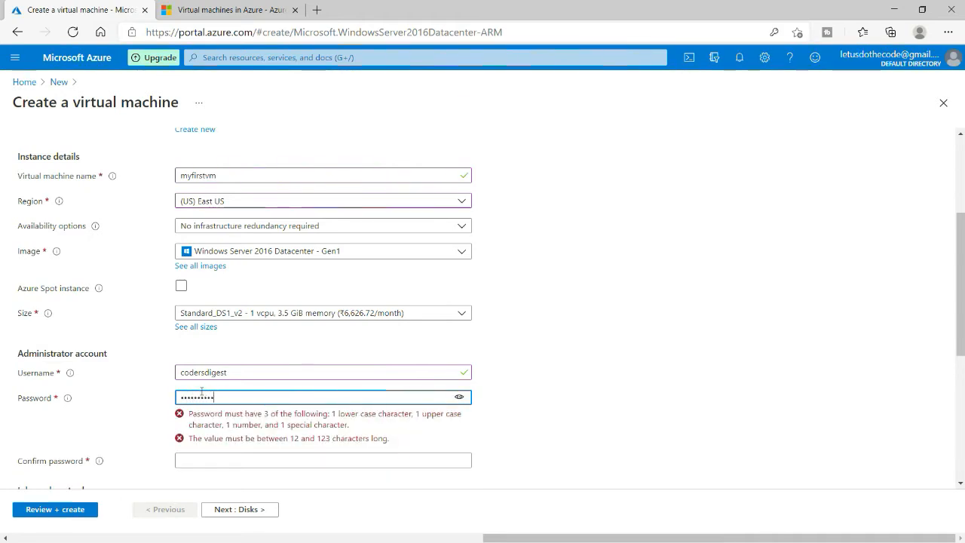
type("••")
left_click(231, 424)
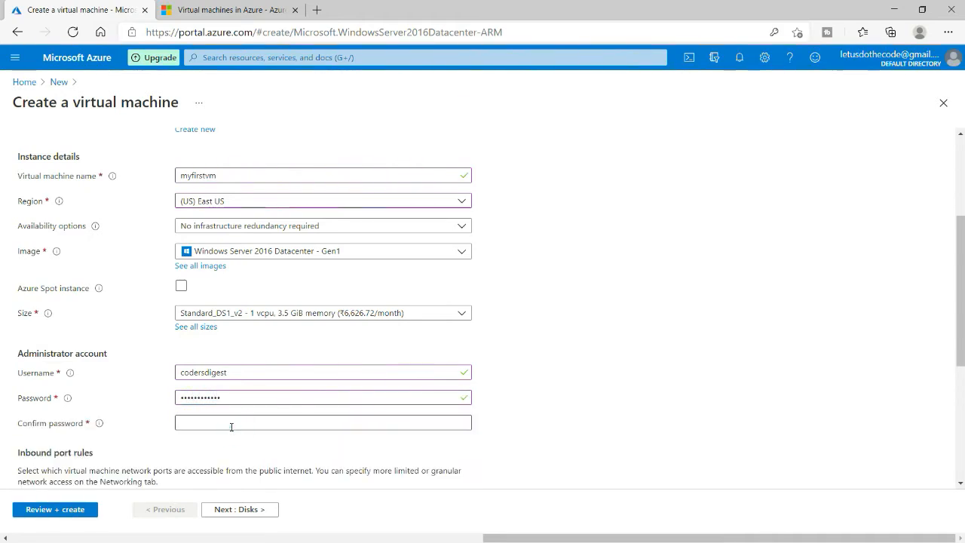
type("••••••••")
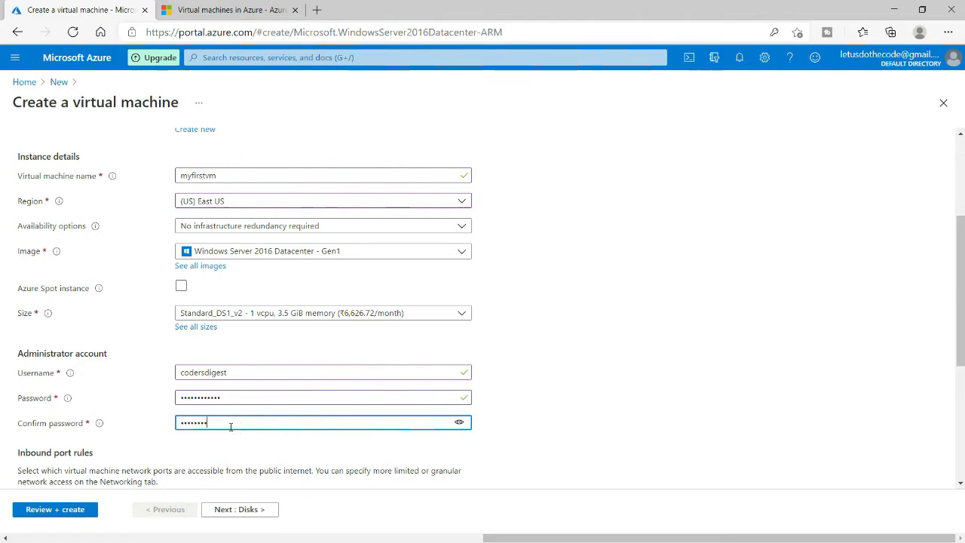
type("••")
left_click_drag(498, 437, 681, 423)
left_click(682, 423)
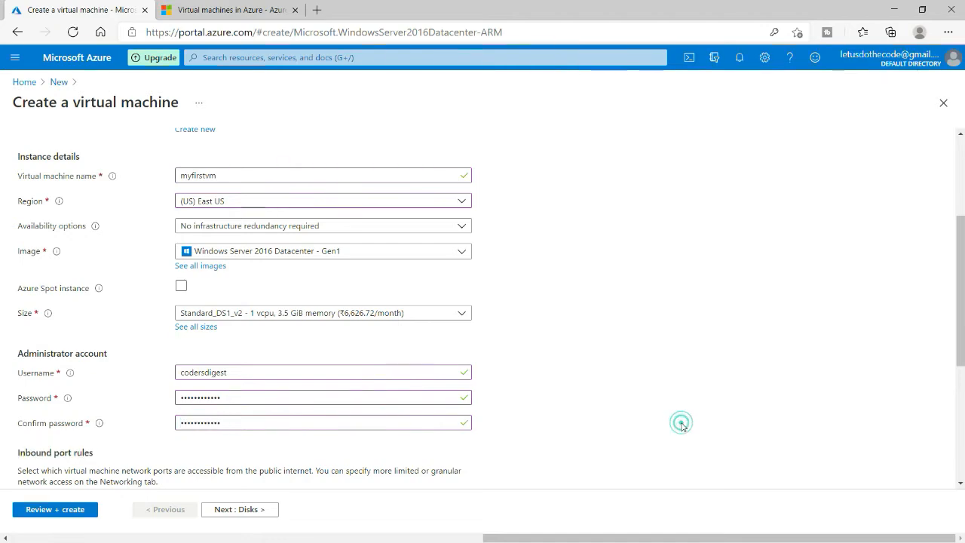
Try adding HTTPS (443) to the allowed inbound ports, and remove it again so only RDP (3389) stays selected.
left_click_drag(962, 359, 963, 389)
scroll(2, 392, "down", 2)
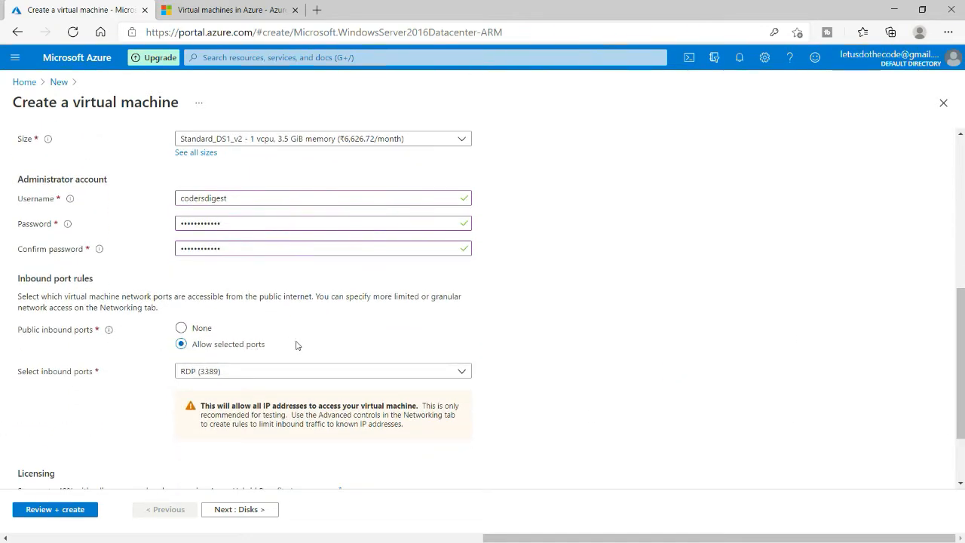
left_click(221, 373)
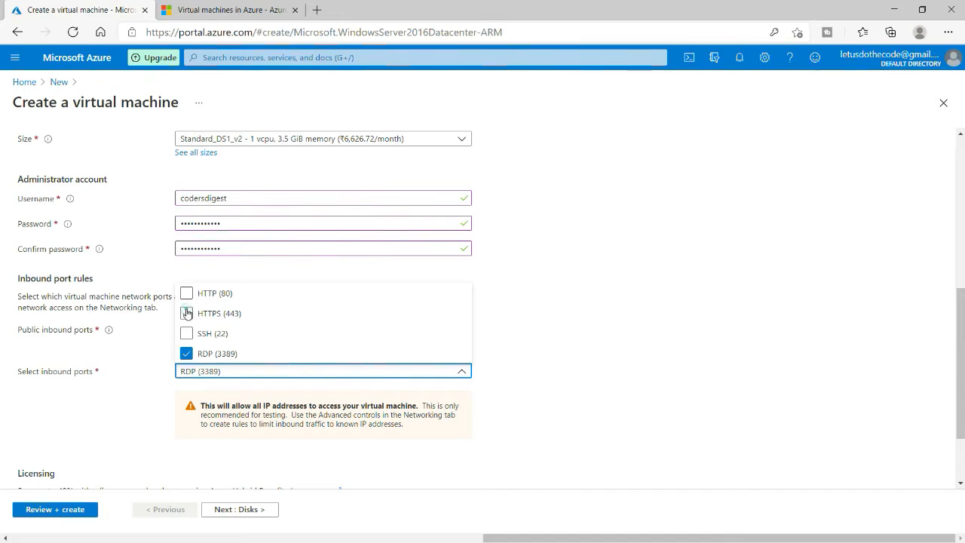
left_click(187, 313)
left_click(494, 386)
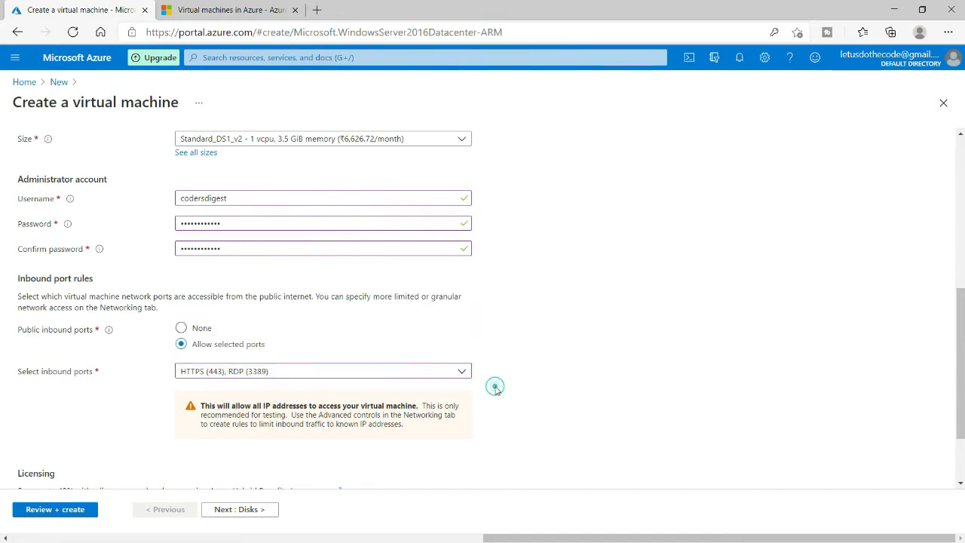
left_click(298, 370)
left_click(187, 313)
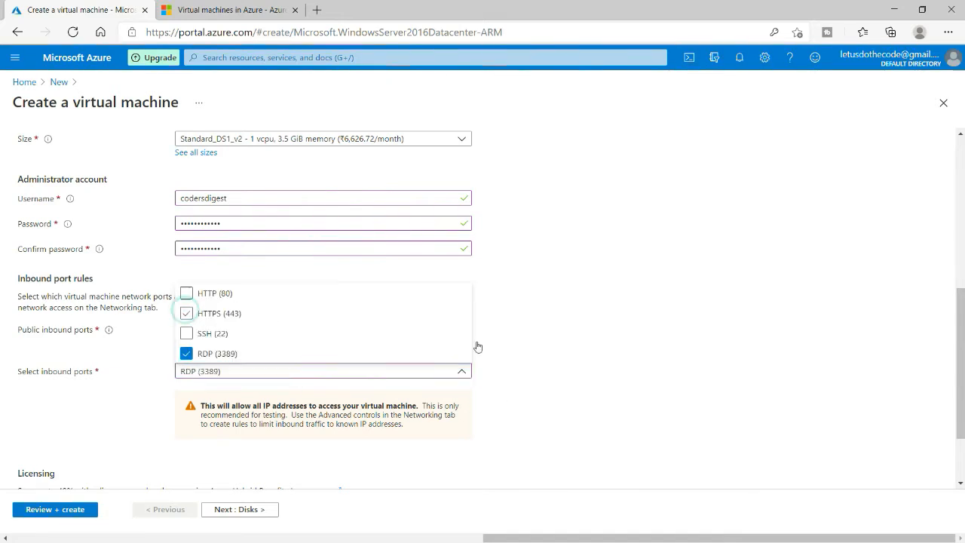
left_click(537, 362)
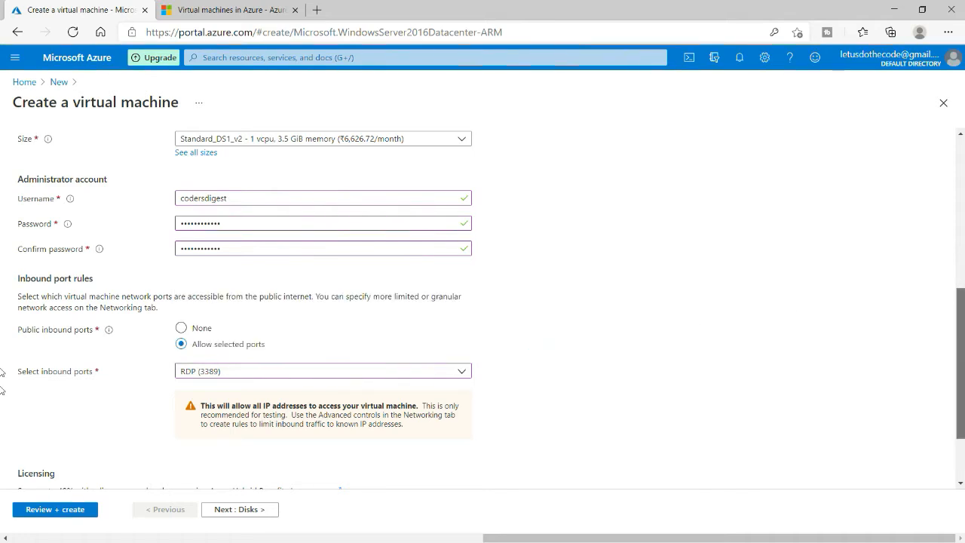
Review the Windows Server licensing option, leaving it off, and continue to the disk settings, declining to save the password in the browser.
scroll(1, 390, "down", 1)
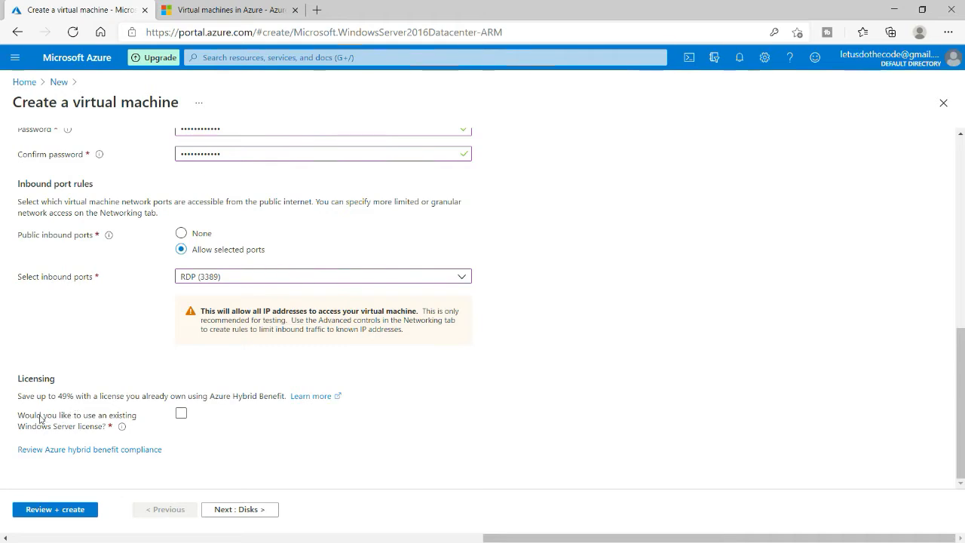
left_click_drag(21, 394, 102, 400)
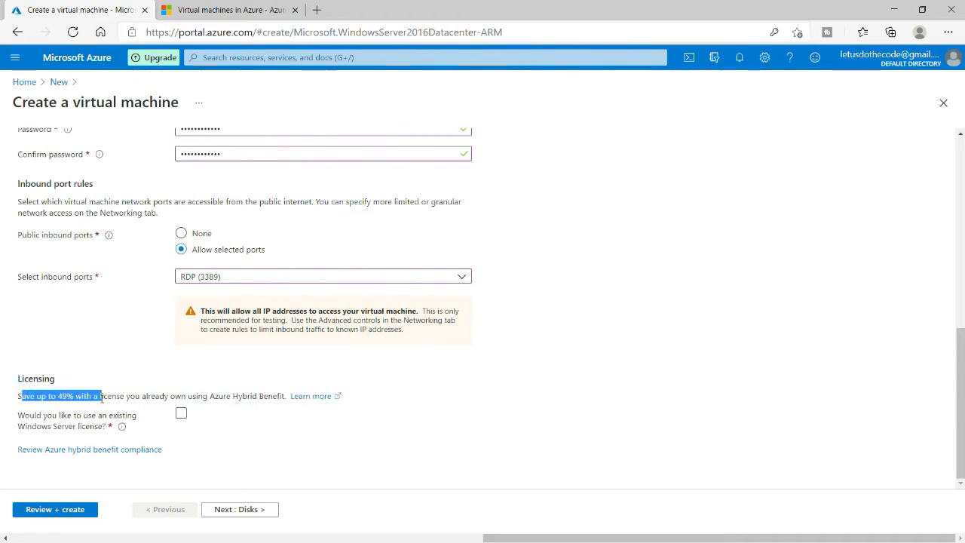
left_click_drag(83, 428, 17, 426)
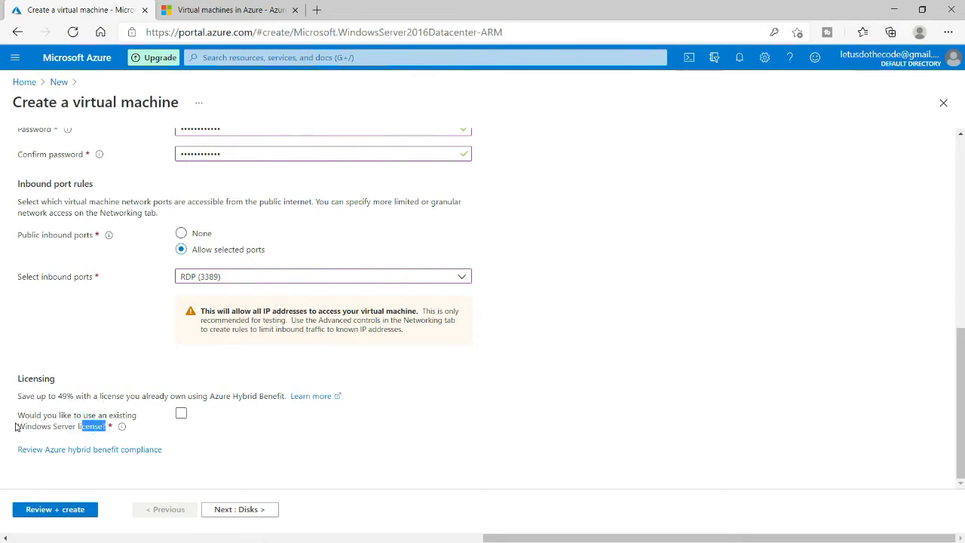
left_click(40, 429)
left_click(40, 431)
left_click(40, 431)
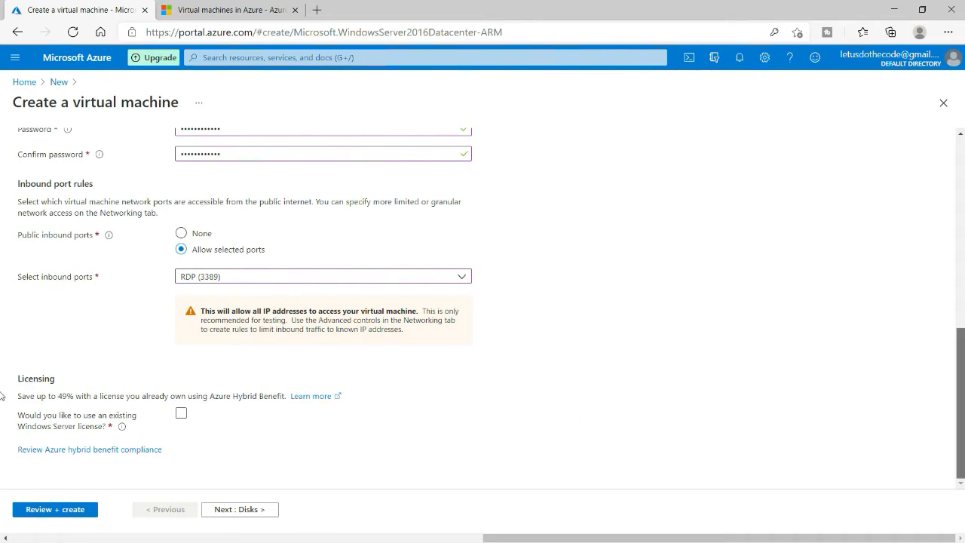
left_click(248, 511)
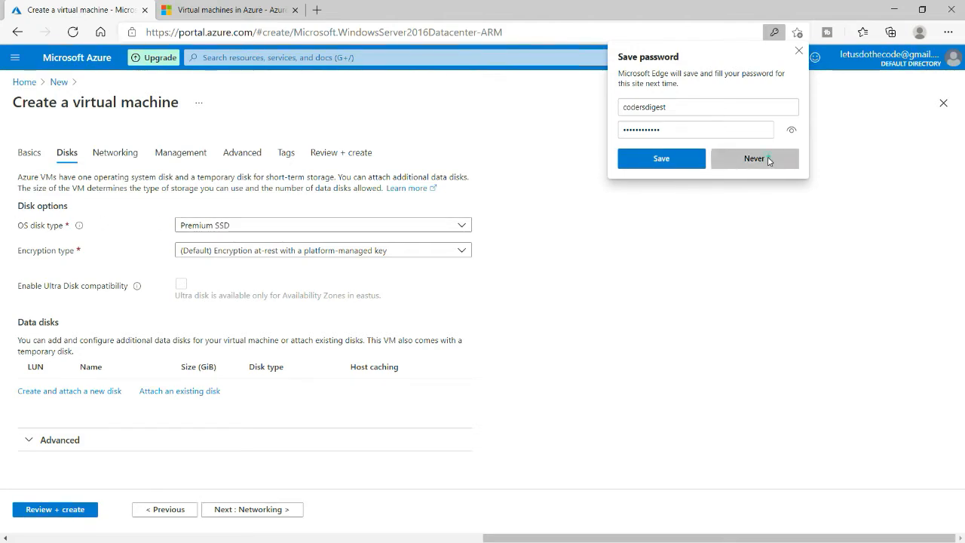
left_click(756, 158)
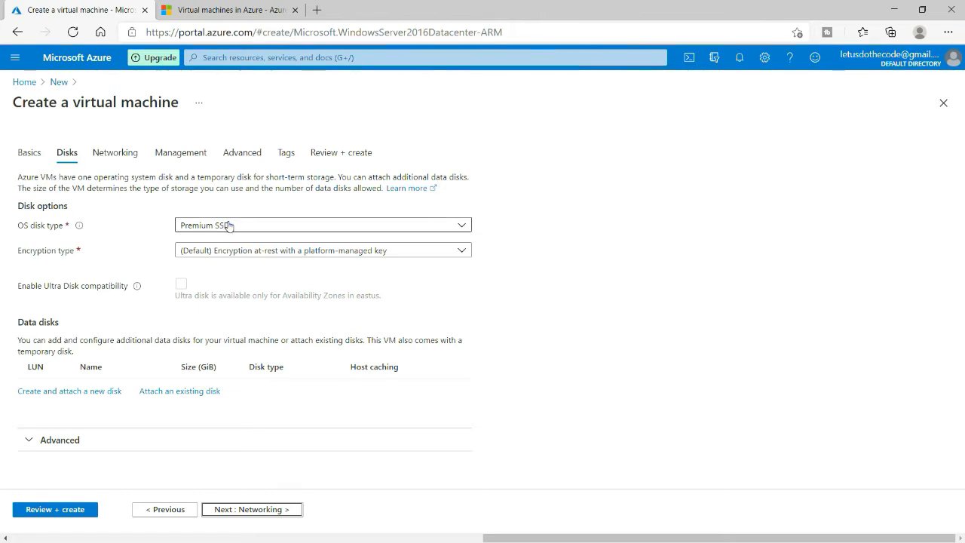
Review the available OS disk types and encryption types, keeping Premium SSD and the default platform-managed key encryption.
left_click(230, 227)
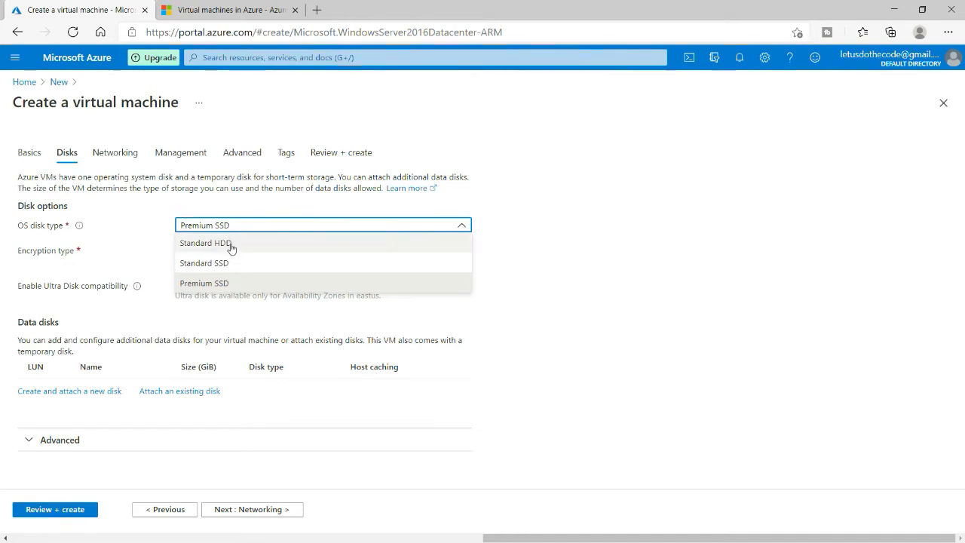
left_click(511, 283)
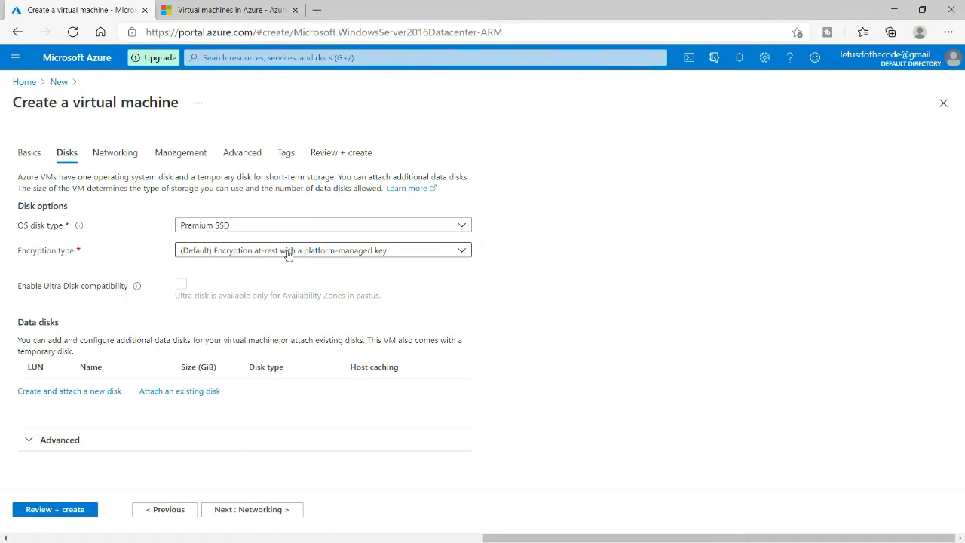
left_click(374, 257)
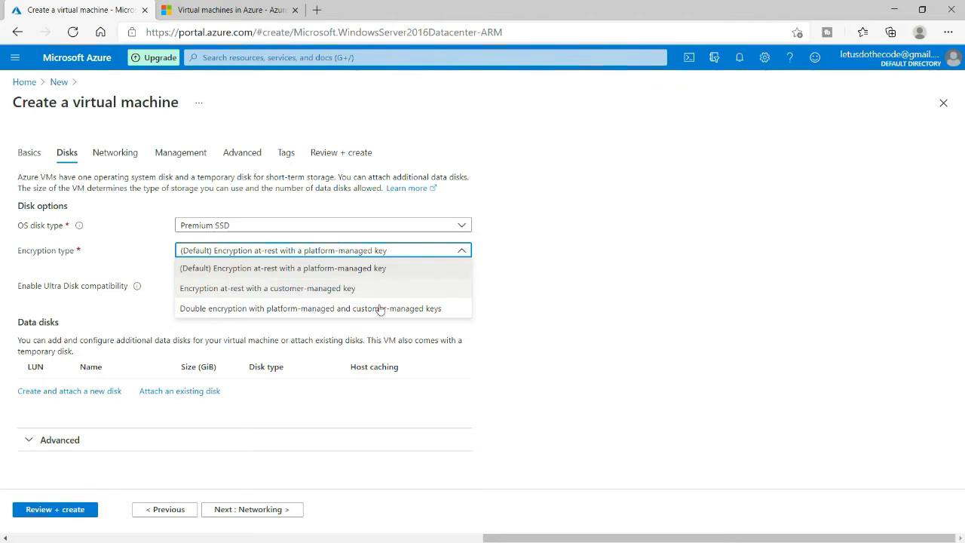
left_click(628, 304)
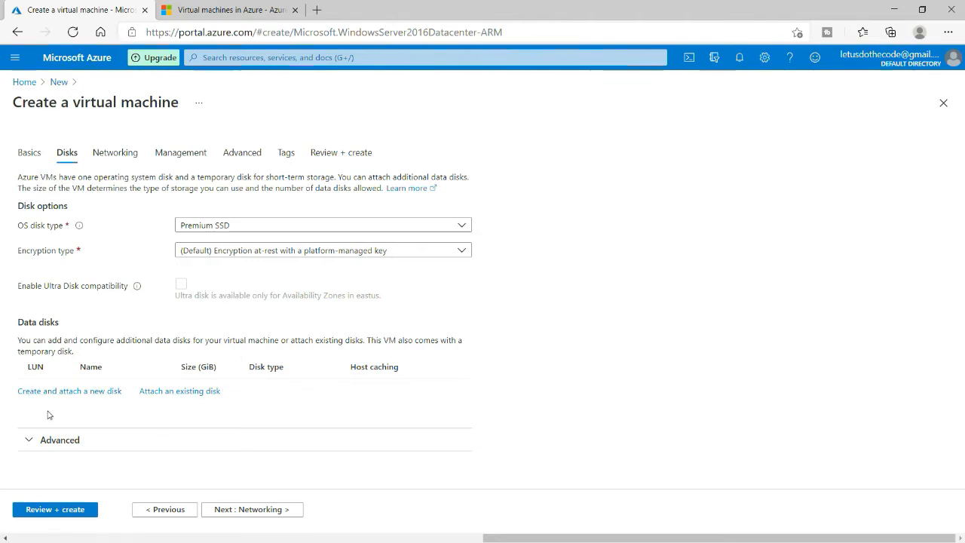
Create and attach a new empty data disk with a size of 16 GiB on Premium SSD.
left_click(98, 393)
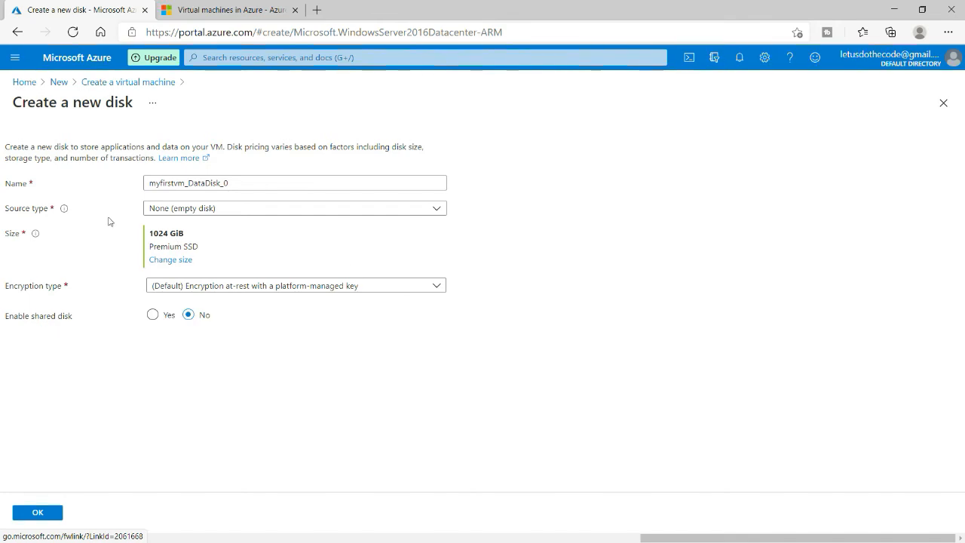
left_click(169, 260)
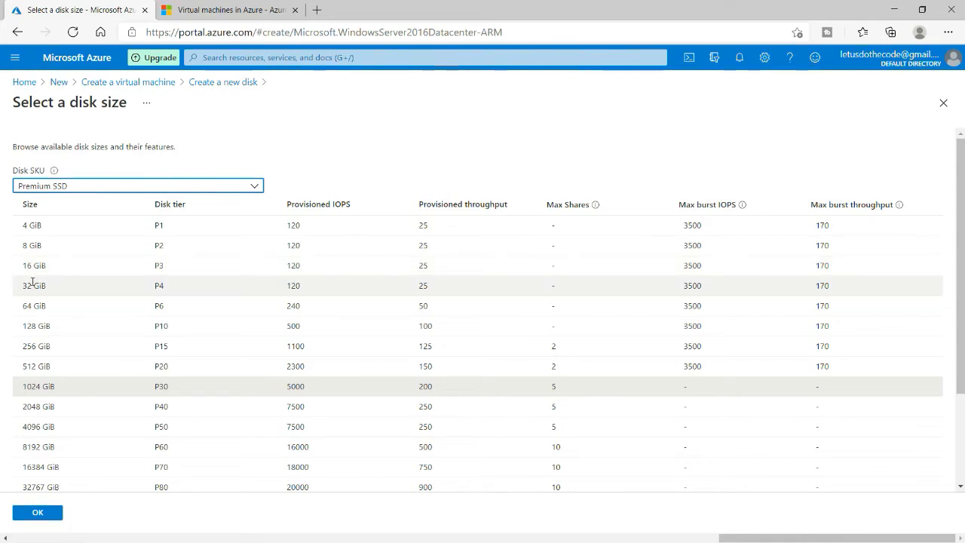
left_click(31, 266)
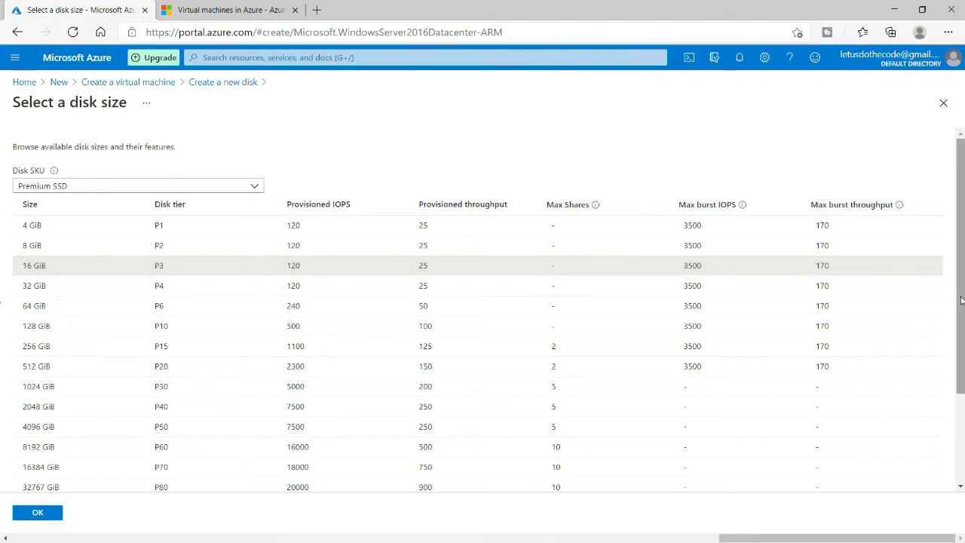
left_click_drag(962, 332, 964, 297)
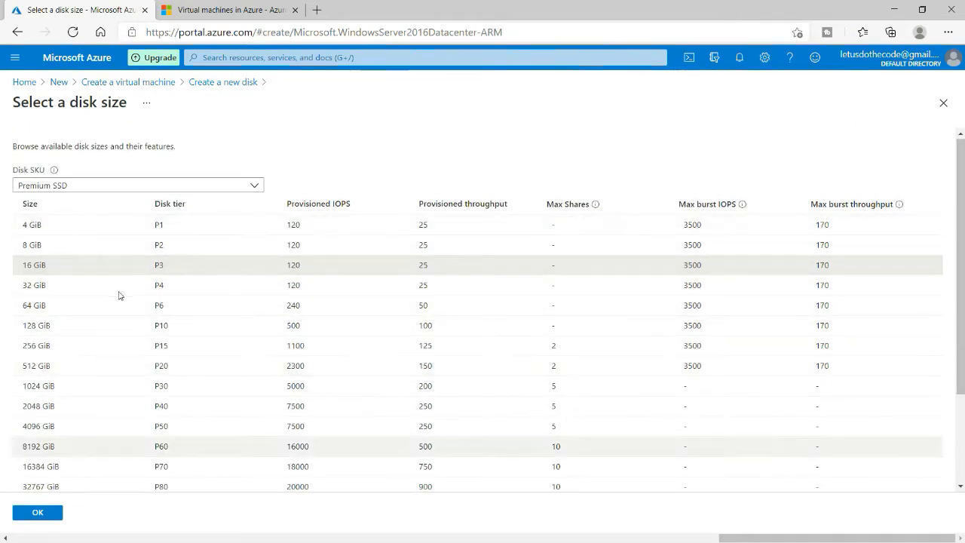
left_click(43, 513)
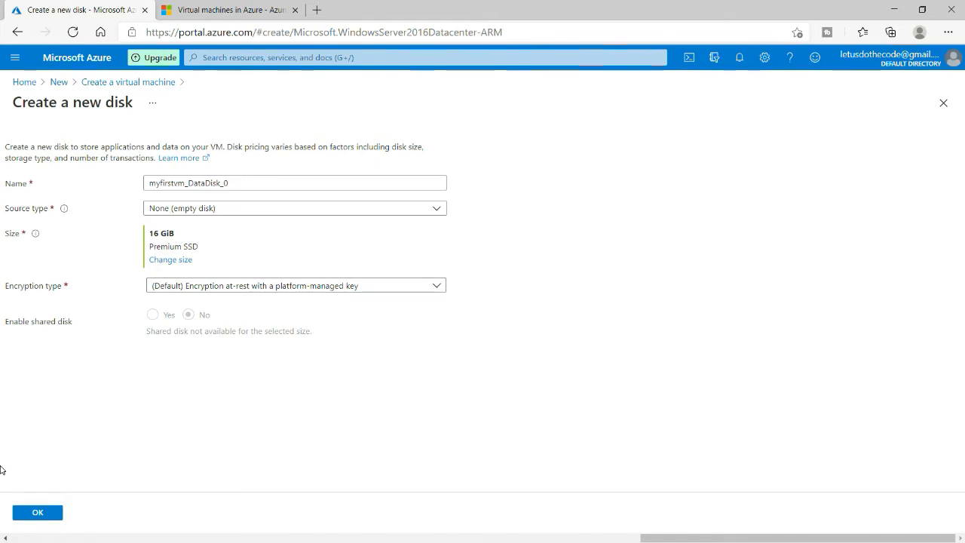
left_click(43, 512)
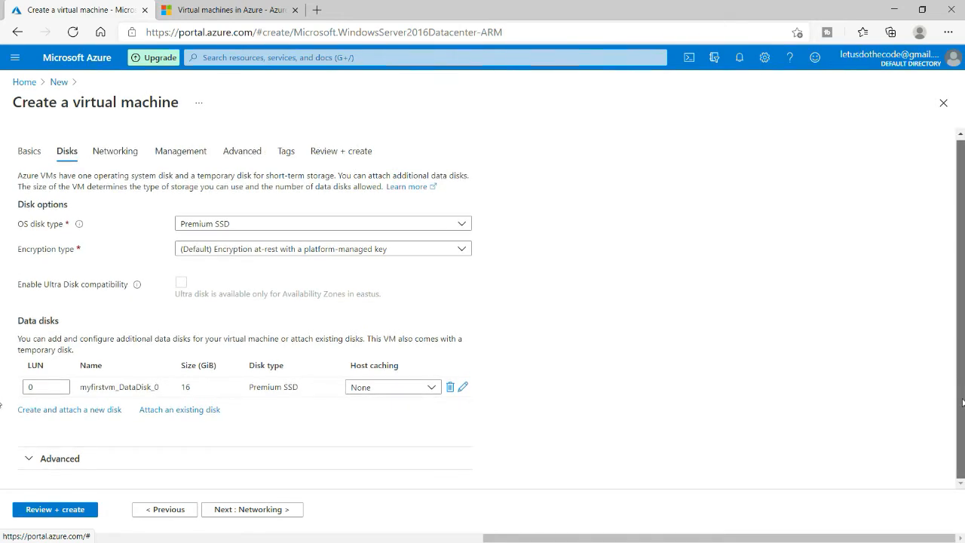
Review the data disk's type and host caching and the advanced disk options, and continue to the networking settings.
double_click(275, 389)
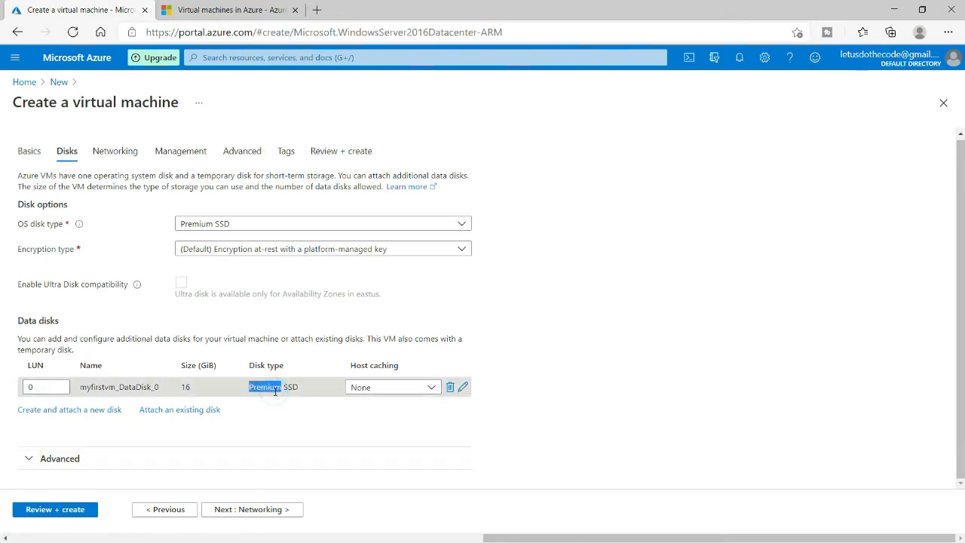
left_click_drag(349, 366, 403, 367)
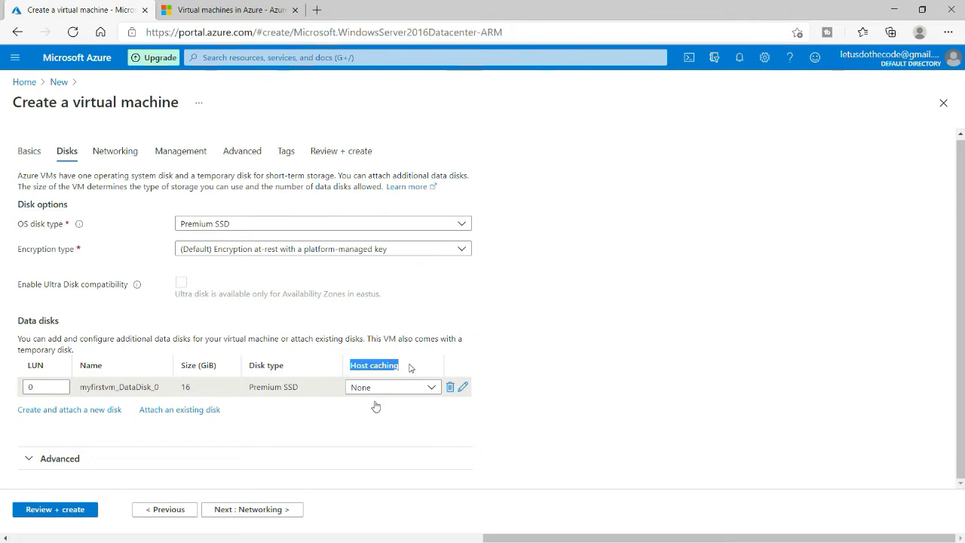
left_click(85, 463)
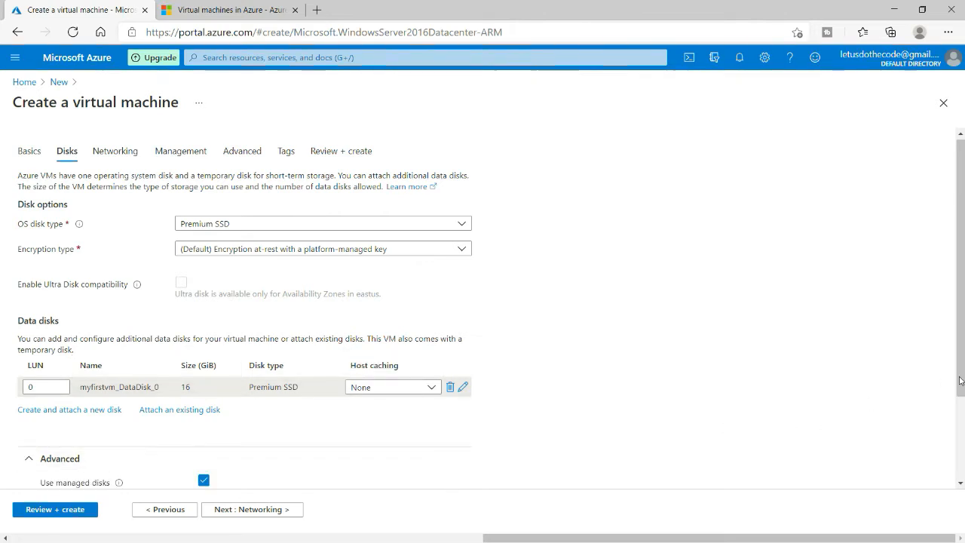
scroll(1, 465, "down", 2)
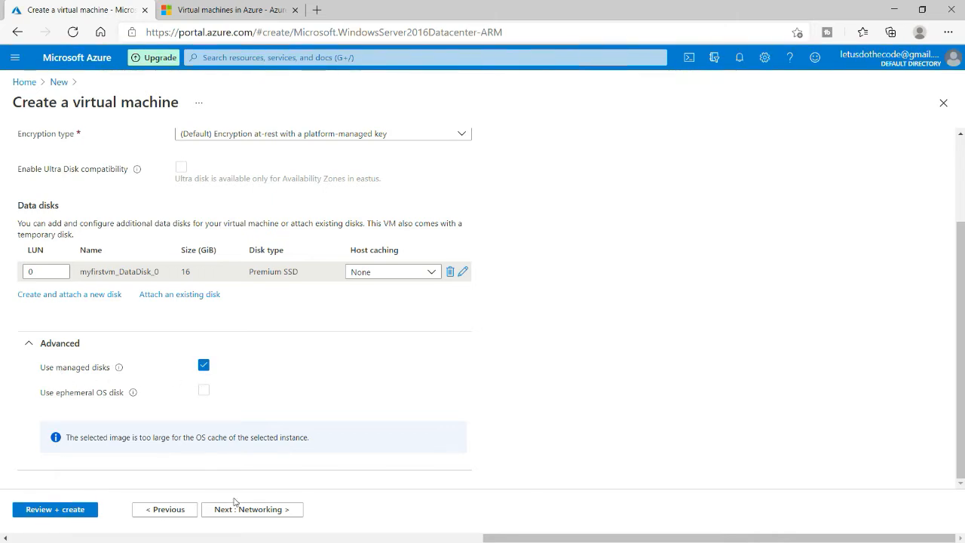
left_click(269, 511)
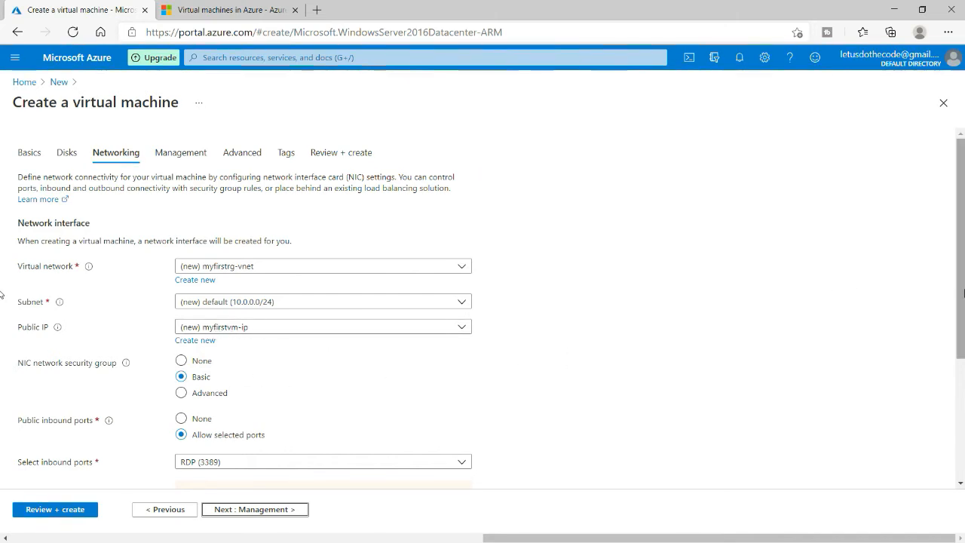
Examine the network security group, inbound port, accelerated networking and load balancing settings.
scroll(961, 310, "down", 3)
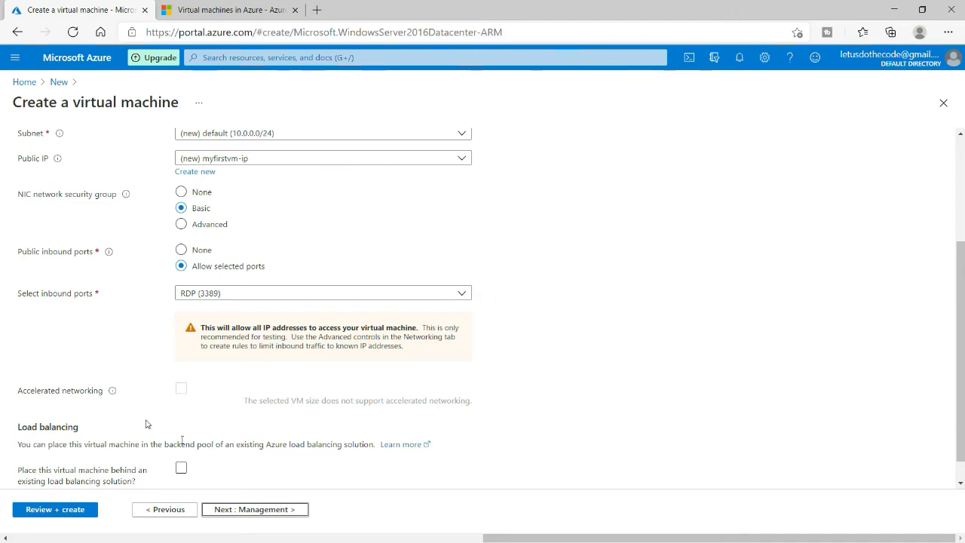
scroll(900, 372, "down", 1)
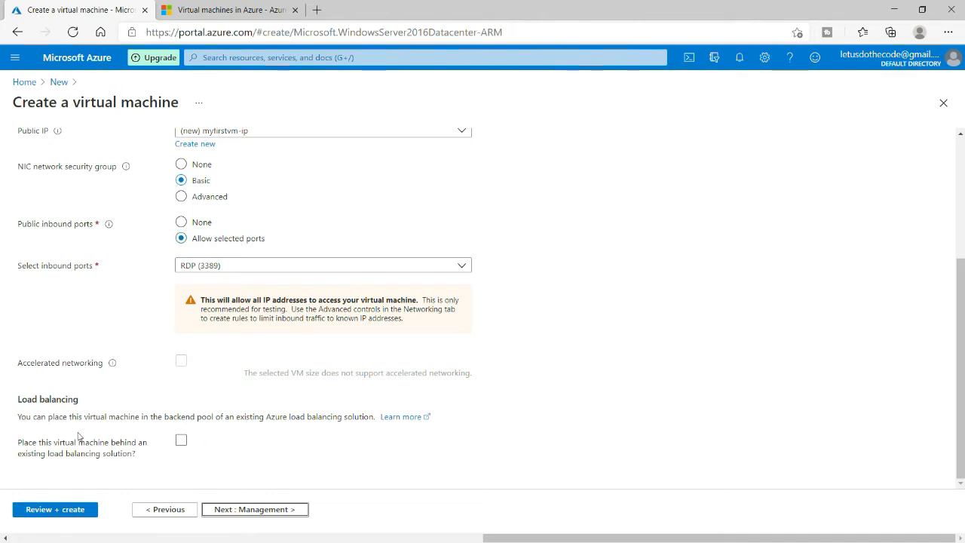
left_click(19, 401)
left_click_drag(19, 401, 78, 400)
left_click(96, 402)
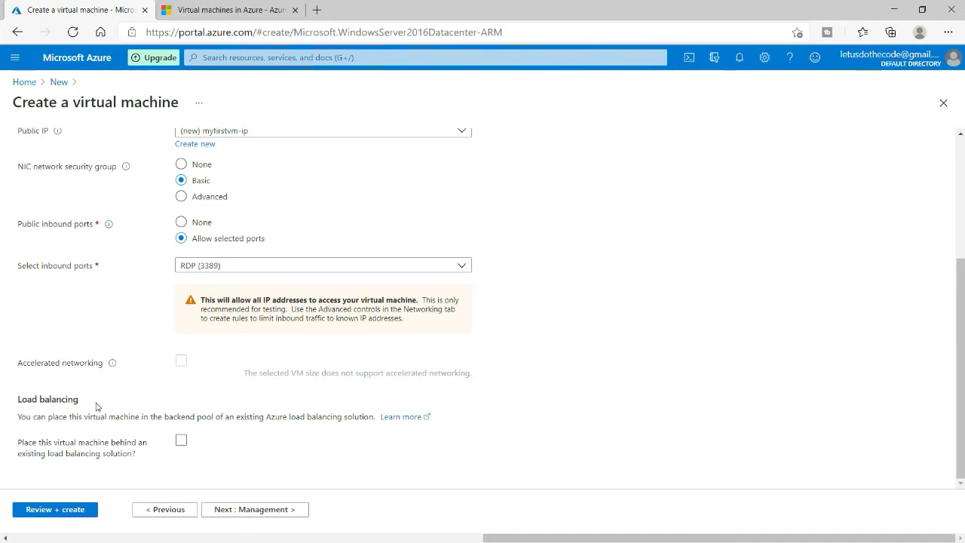
In the management settings, keep the free Azure Security Center basic plan enabled and disable boot diagnostics.
left_click(251, 510)
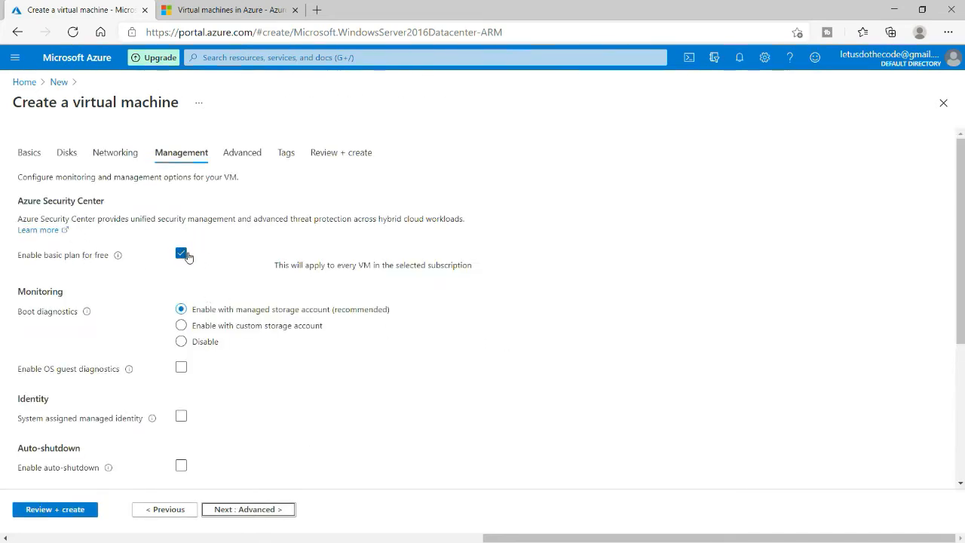
left_click(184, 256)
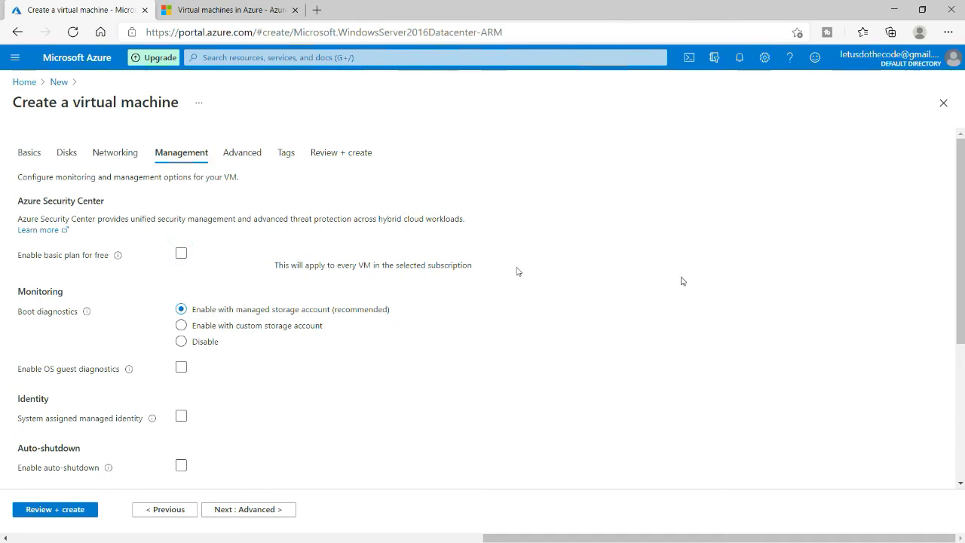
left_click(184, 254)
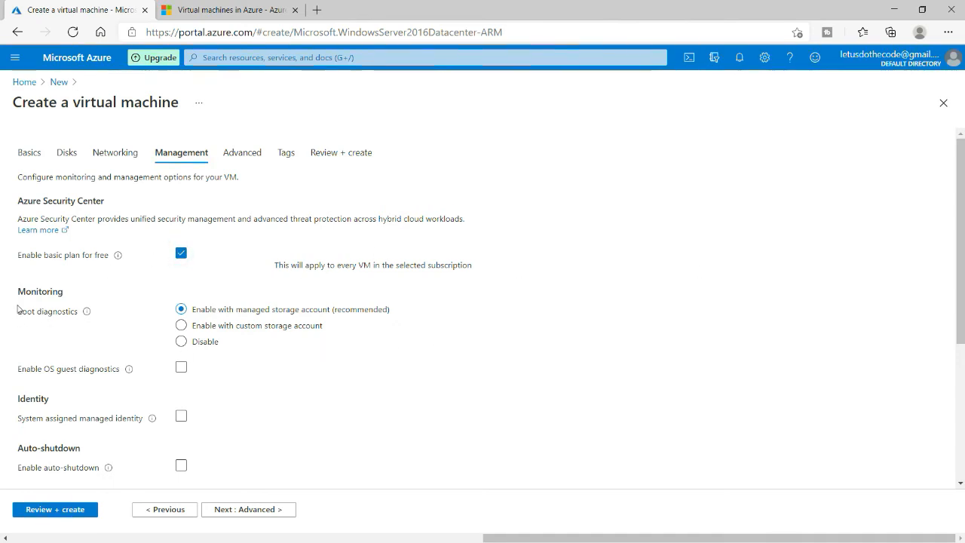
left_click(198, 341)
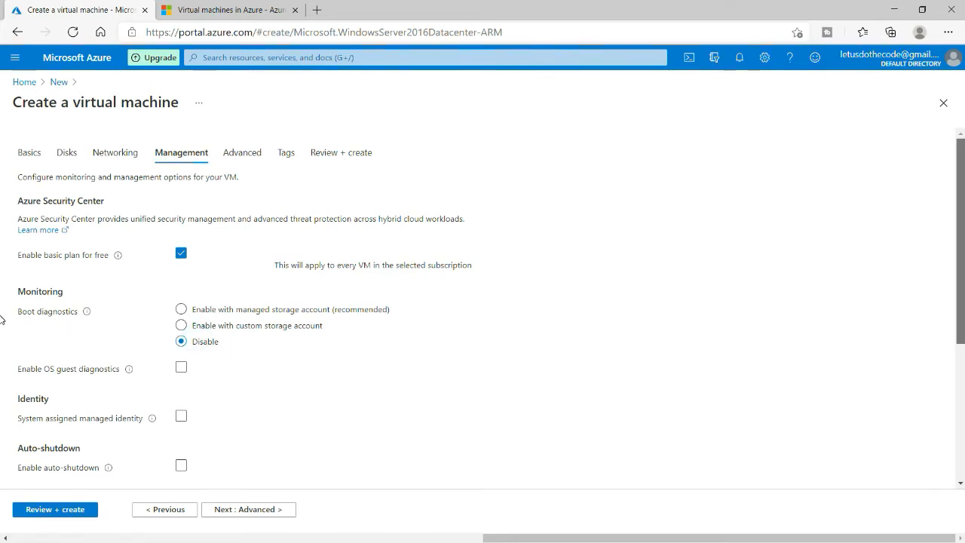
Enable auto-shutdown for the virtual machine and set its time zone to (UTC+05:30) Chennai, Kolkata, Mumbai, New Delhi.
scroll(943, 286, "down", 1)
left_click_drag(961, 368, 961, 387)
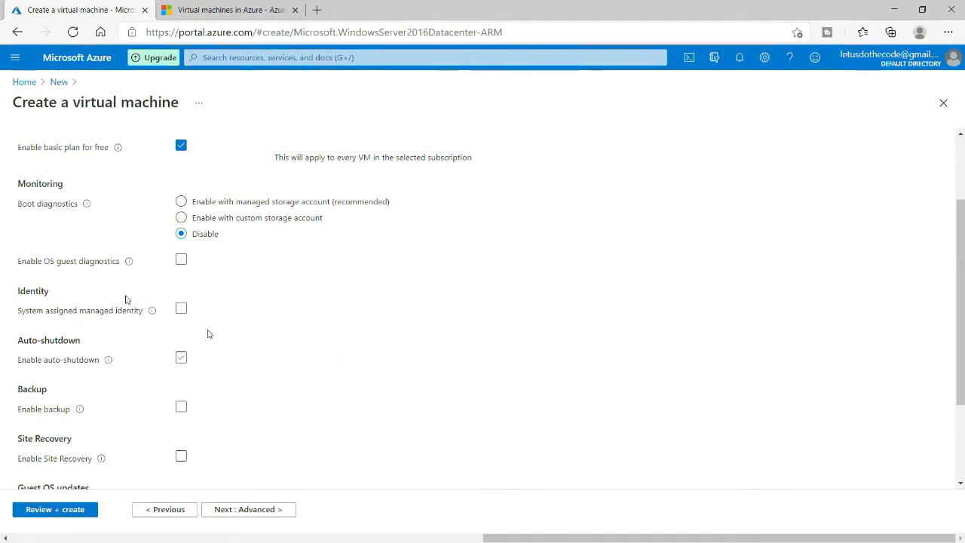
left_click(181, 359)
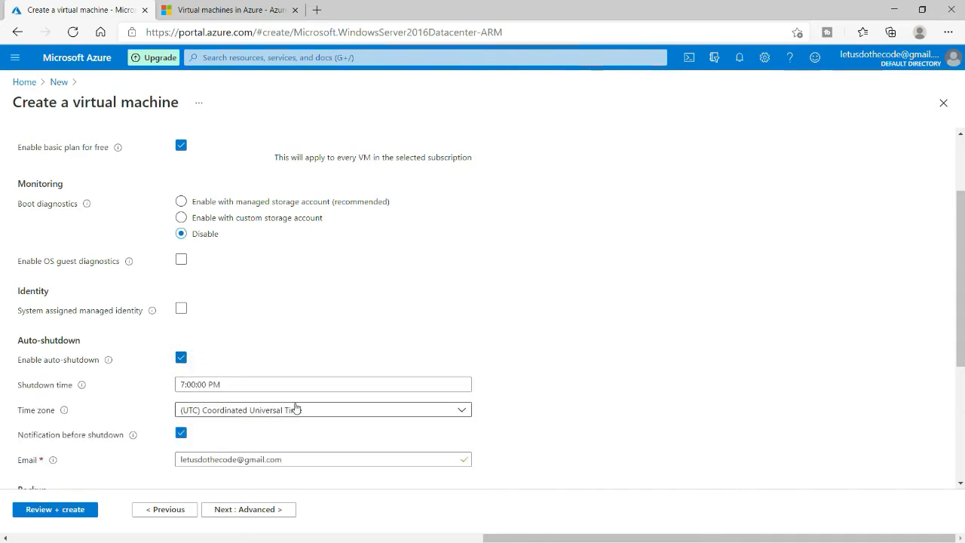
left_click(327, 416)
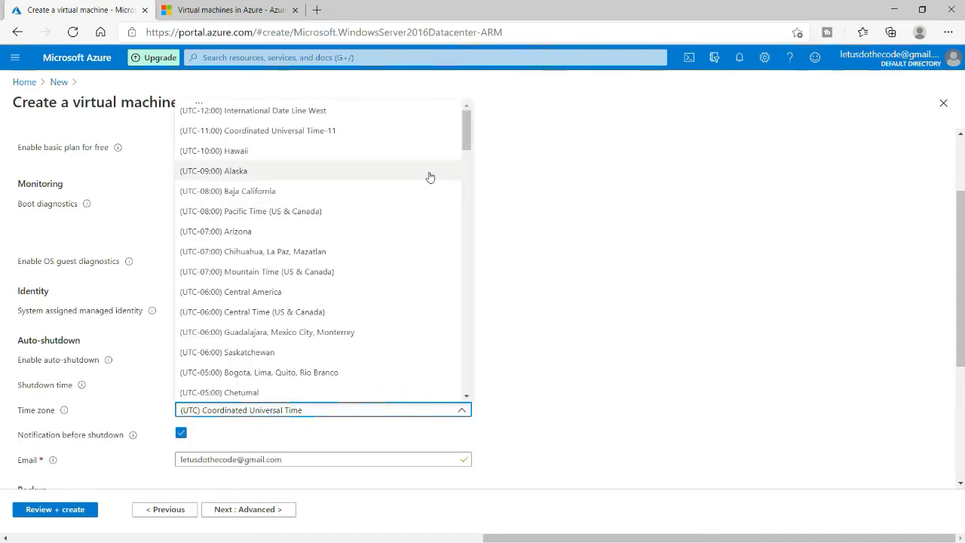
left_click_drag(468, 129, 465, 269)
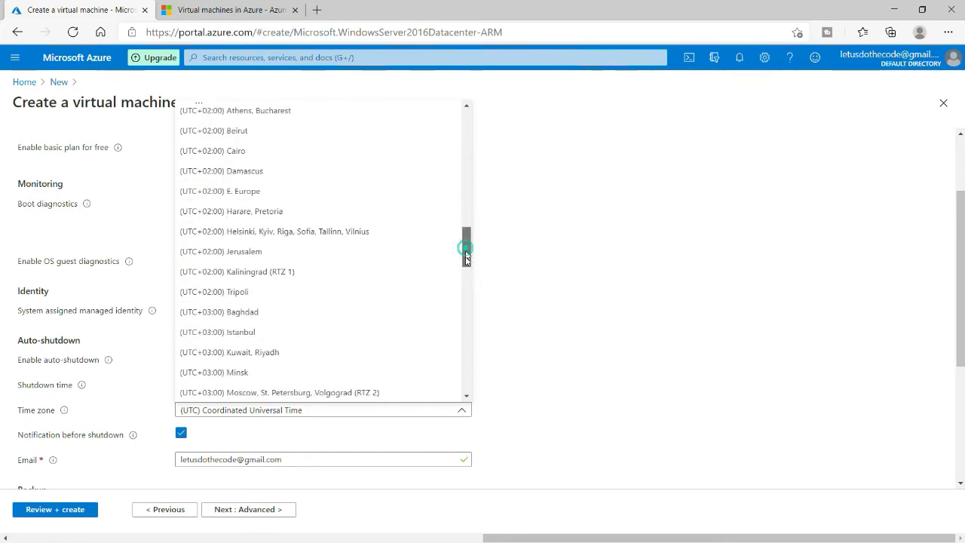
left_click_drag(466, 253, 466, 300)
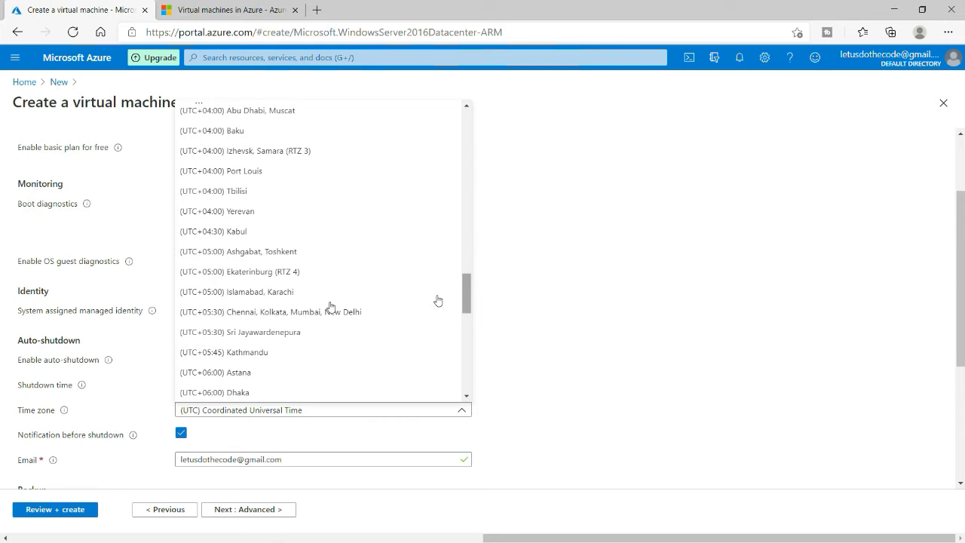
left_click(258, 312)
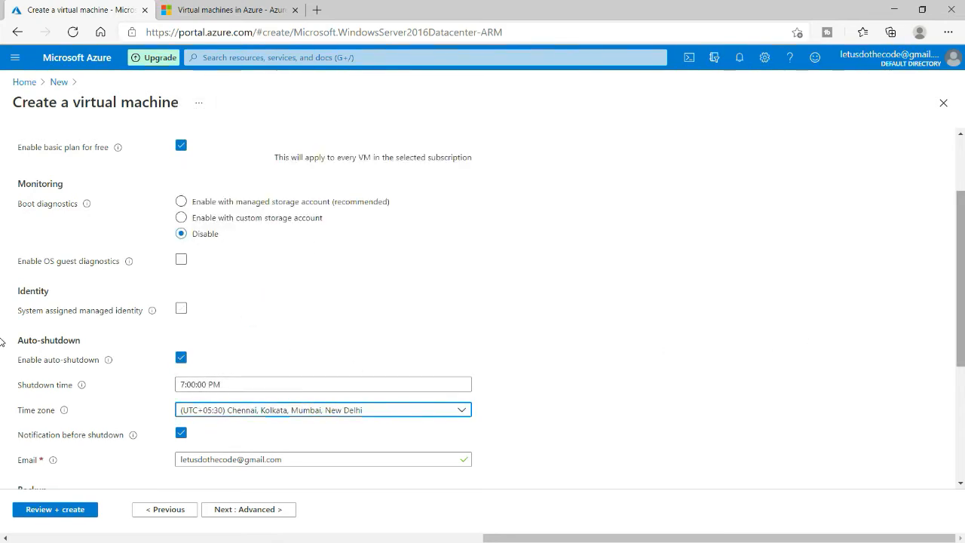
Review the shutdown notification, backup, site recovery and guest OS update options, and continue to the advanced settings.
scroll(812, 340, "down", 1)
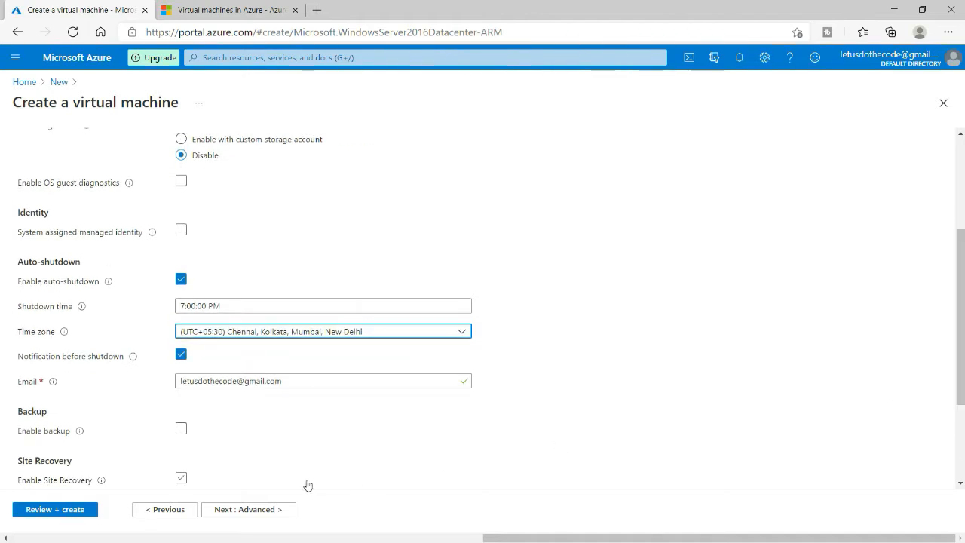
scroll(962, 397, "down", 1)
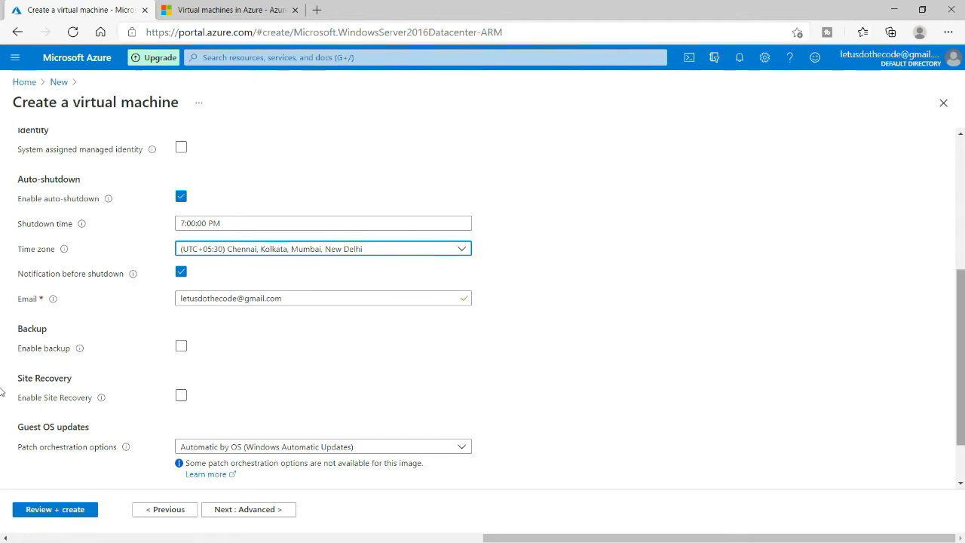
scroll(500, 457, "down", 1)
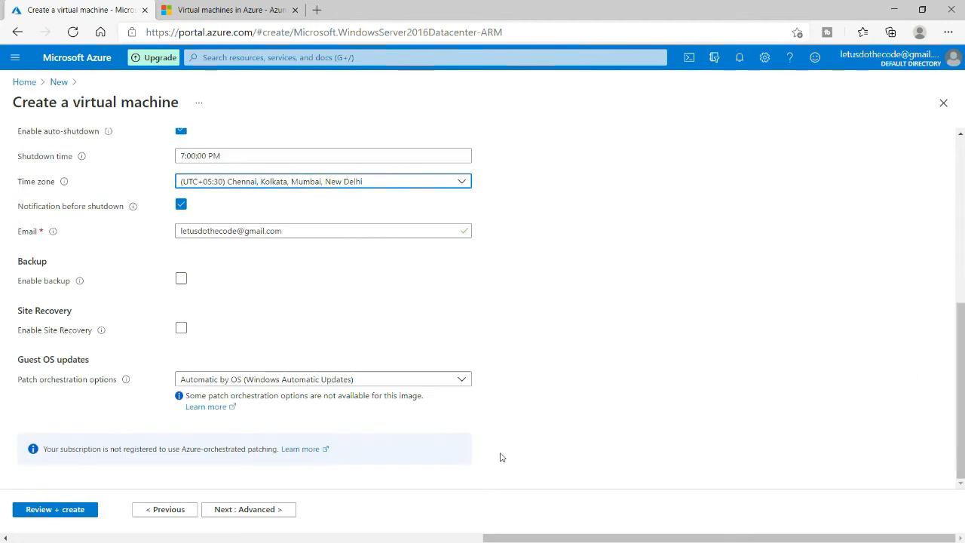
left_click(251, 510)
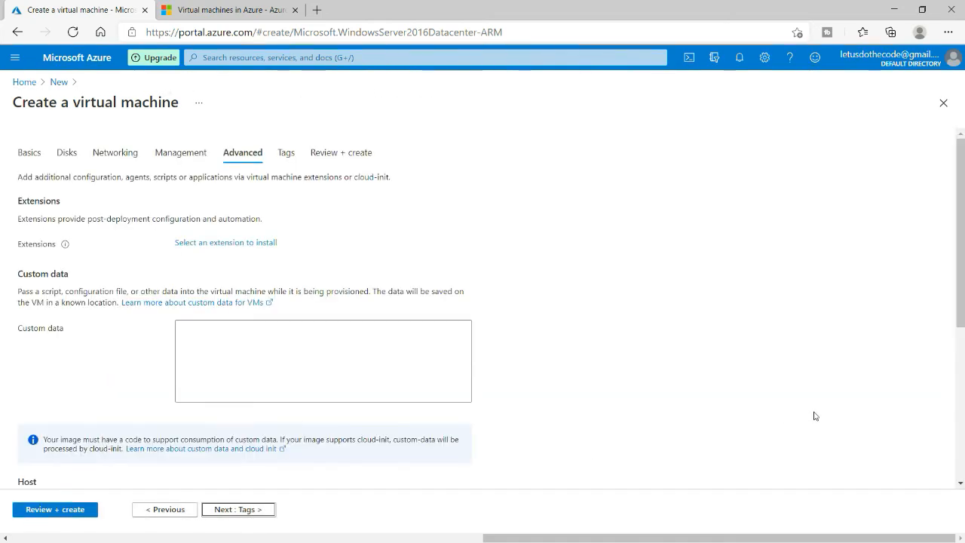
Browse the extensions available for installation without choosing one, and return to examine the empty custom data field.
left_click(219, 245)
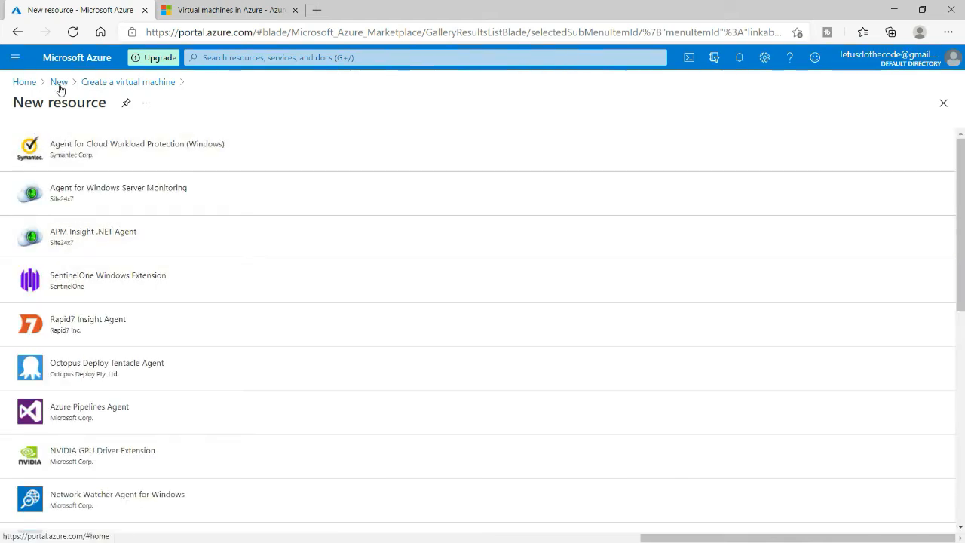
left_click(104, 84)
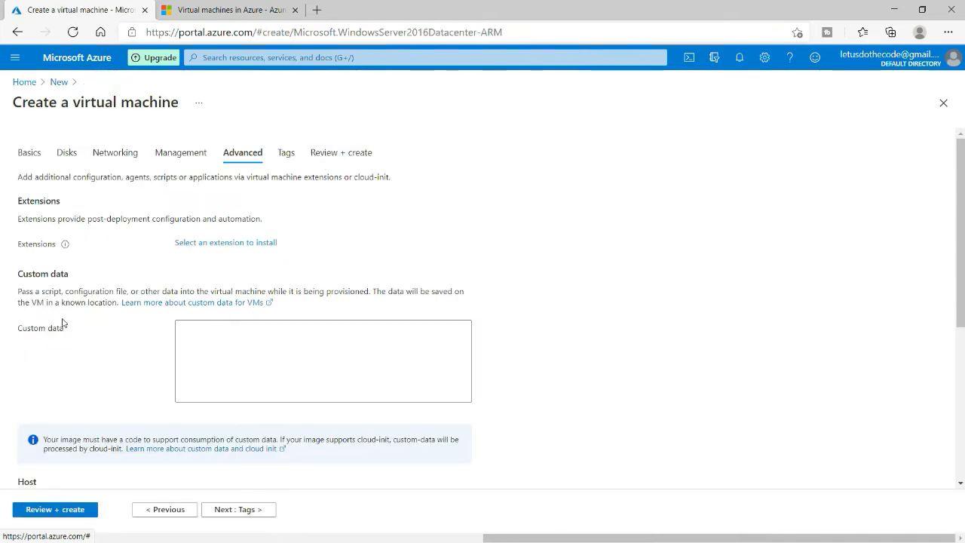
left_click(26, 337)
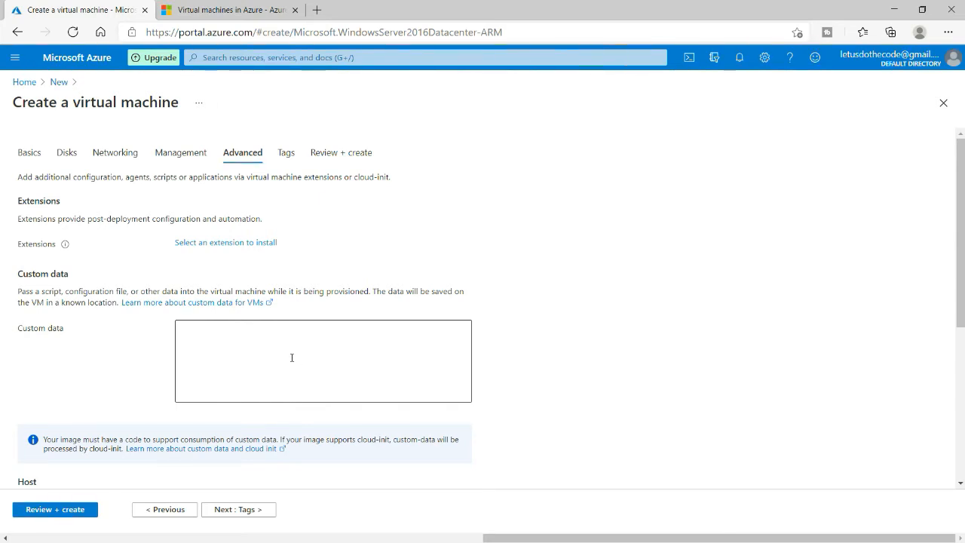
left_click(292, 358)
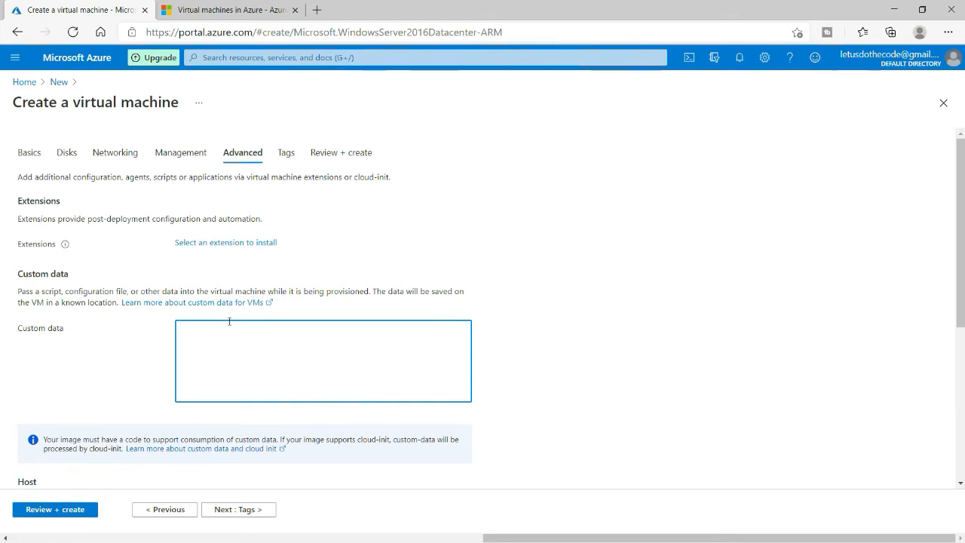
Continue to the tags settings and add a tag named billingplan with the value free.
left_click(238, 510)
left_click(97, 254)
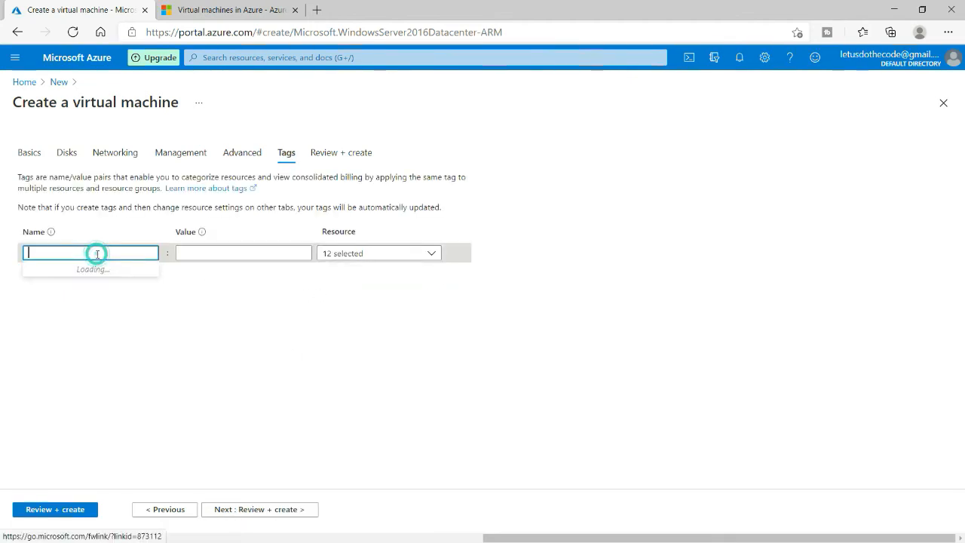
type("bil")
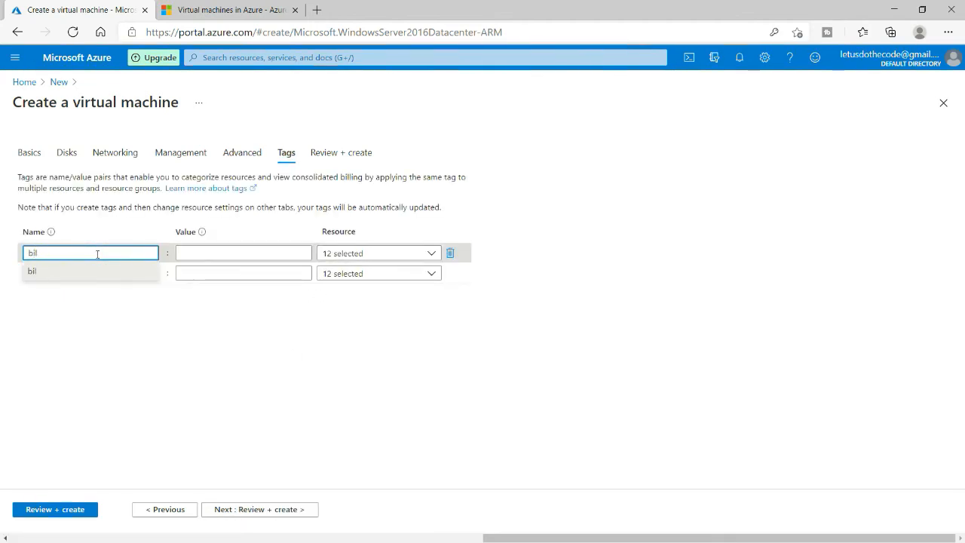
type("lingplan")
left_click(214, 249)
type("fre")
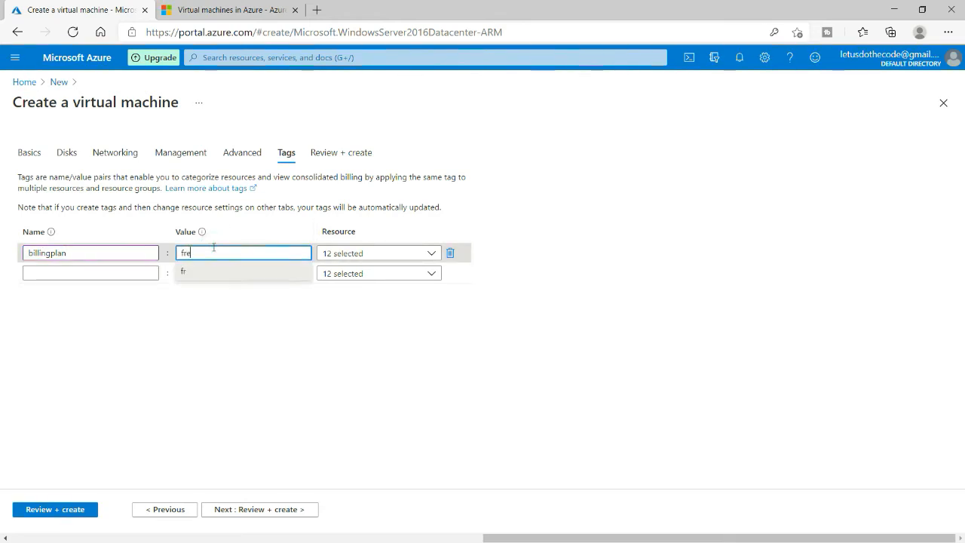
type("e")
left_click(560, 227)
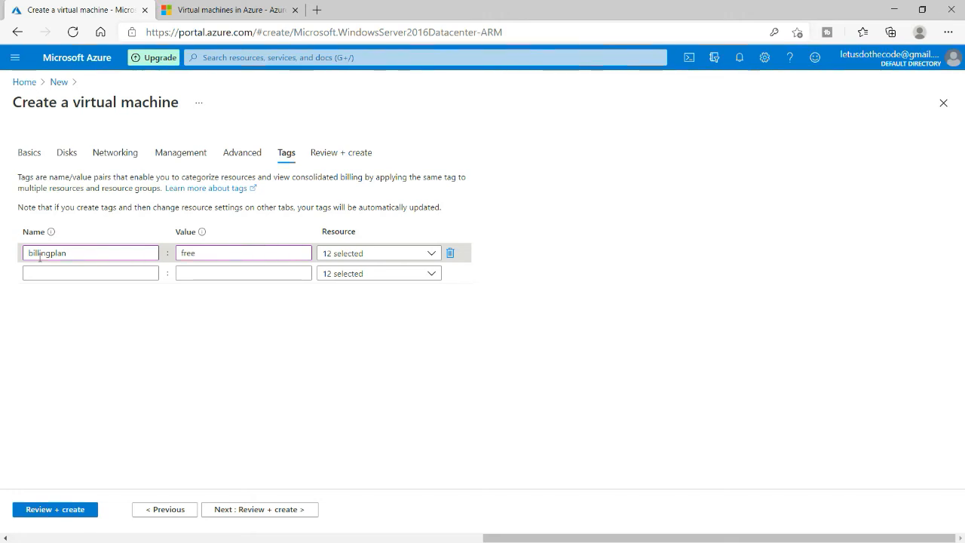
double_click(73, 253)
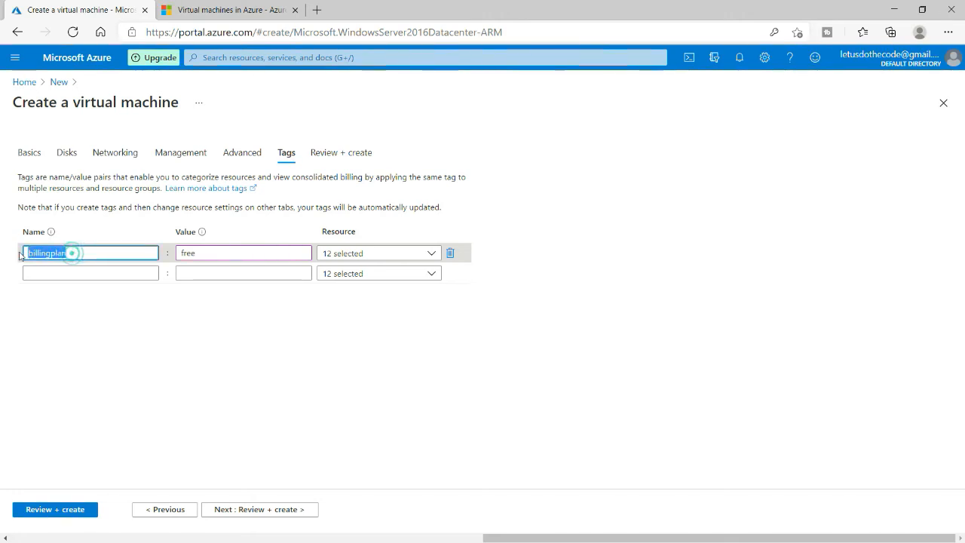
left_click(89, 337)
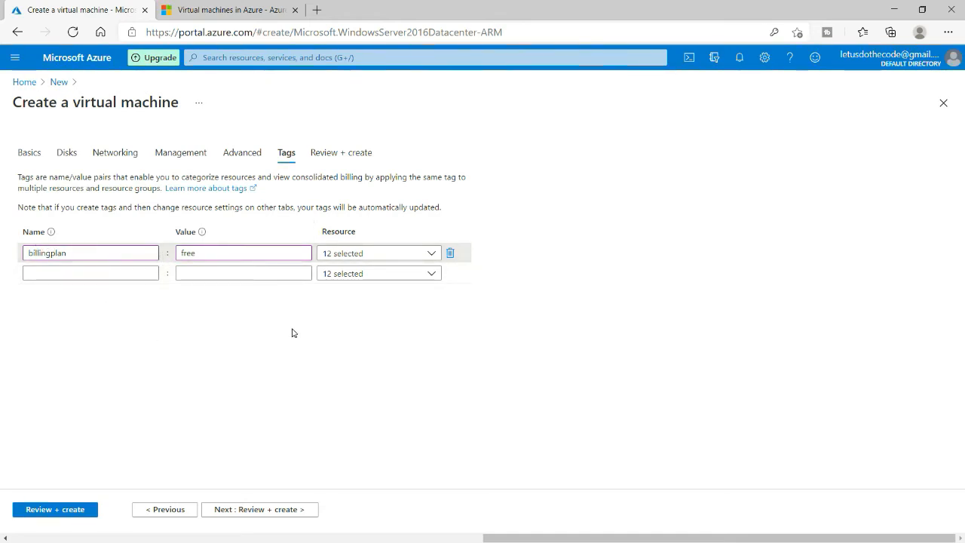
Proceed to the final review and validation of the virtual machine, declining the browser's offer to save the password.
left_click(259, 513)
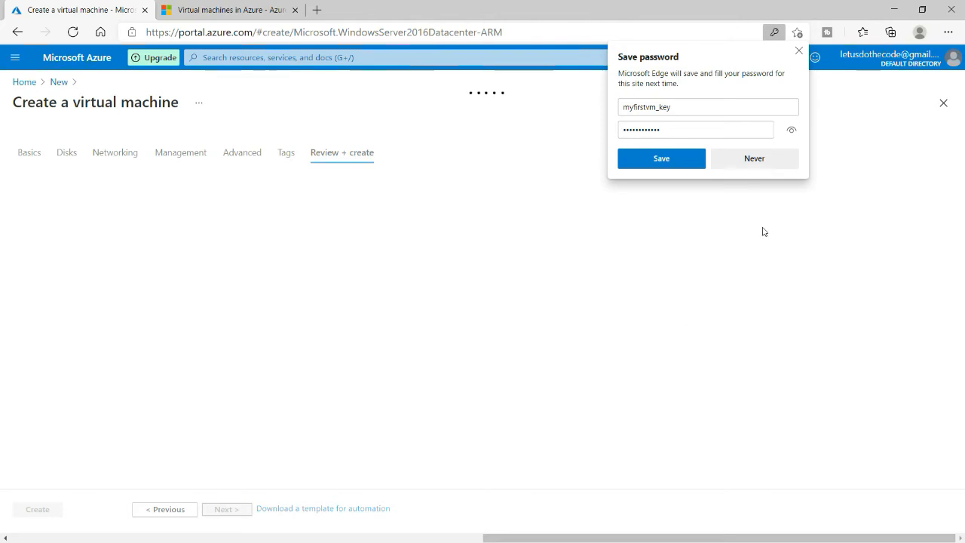
left_click(773, 160)
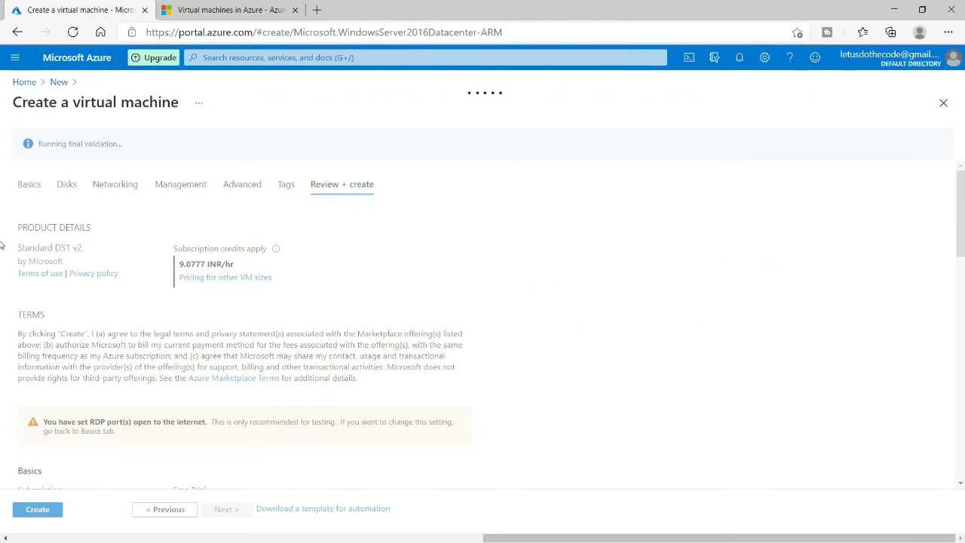
left_click_drag(0, 283, 0, 285)
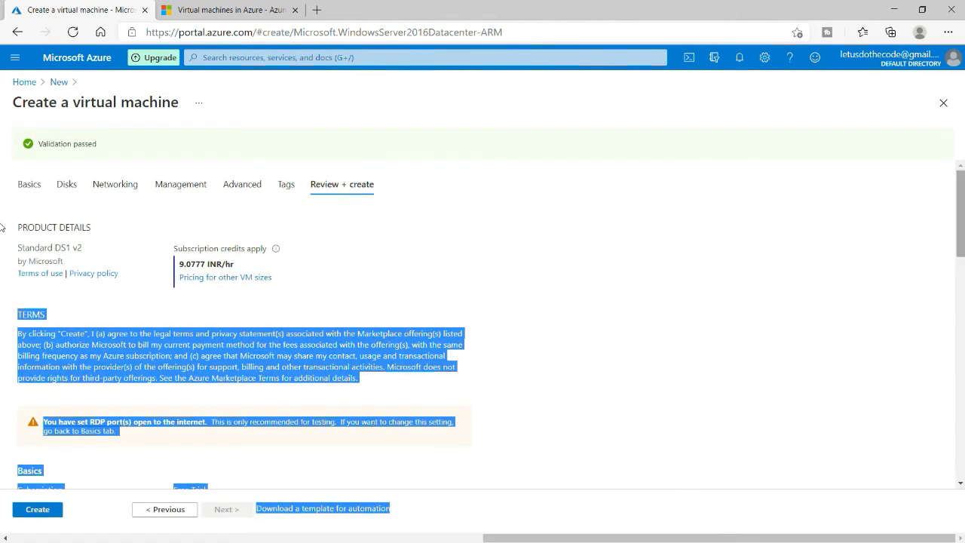
left_click(864, 280)
Review the basic settings, the terms and the warning about open RDP ports in the virtual machine summary.
left_click_drag(962, 256, 962, 304)
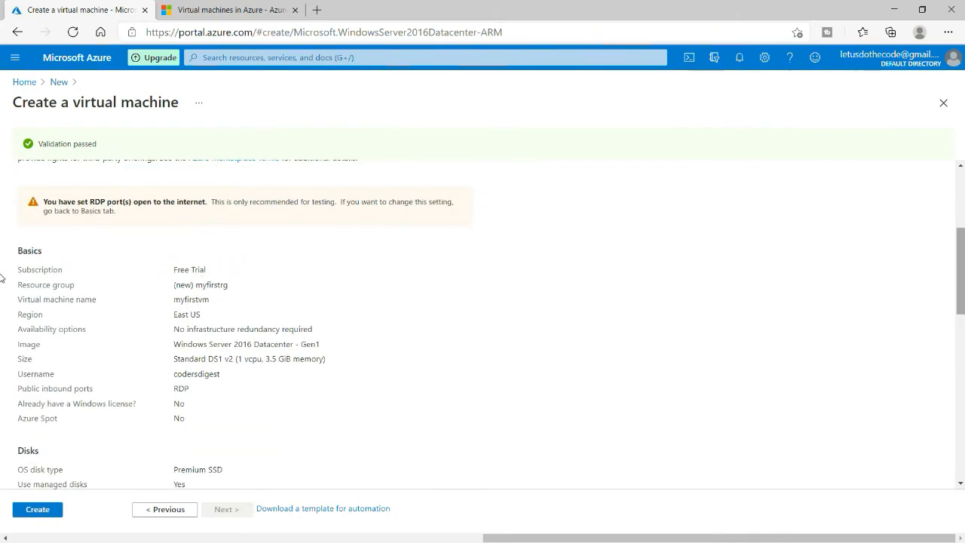
scroll(2, 275, "down", 2)
scroll(1, 255, "up", 3)
scroll(2, 255, "up", 1)
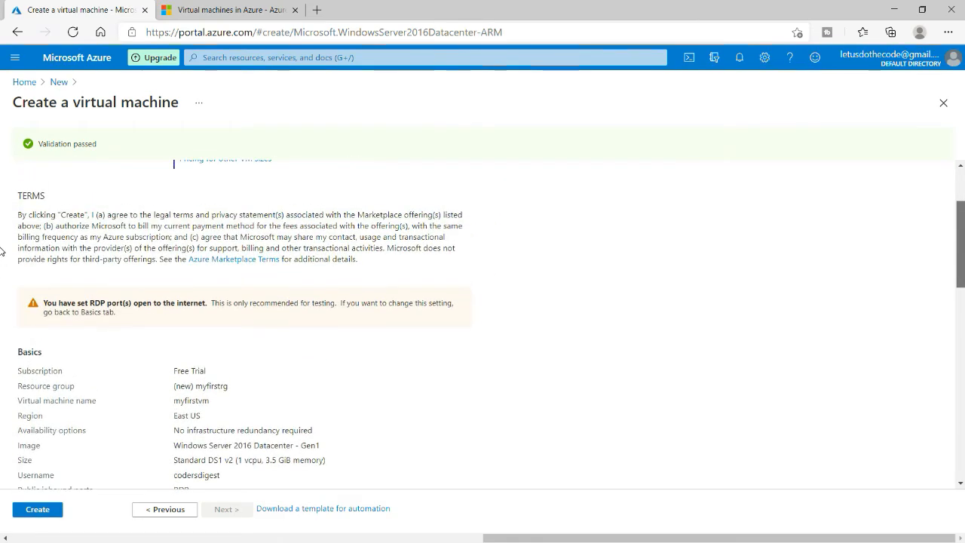
scroll(513, 219, "up", 1)
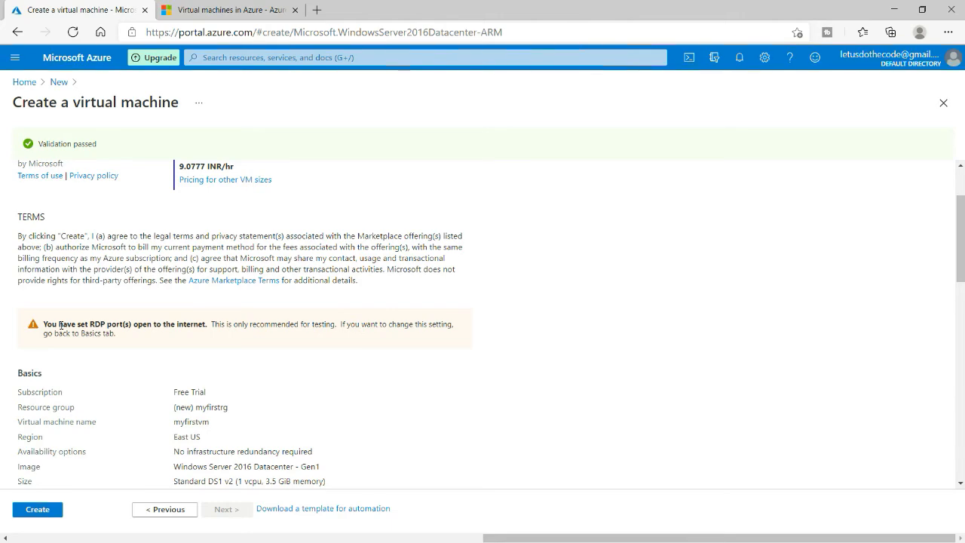
left_click_drag(61, 324, 123, 333)
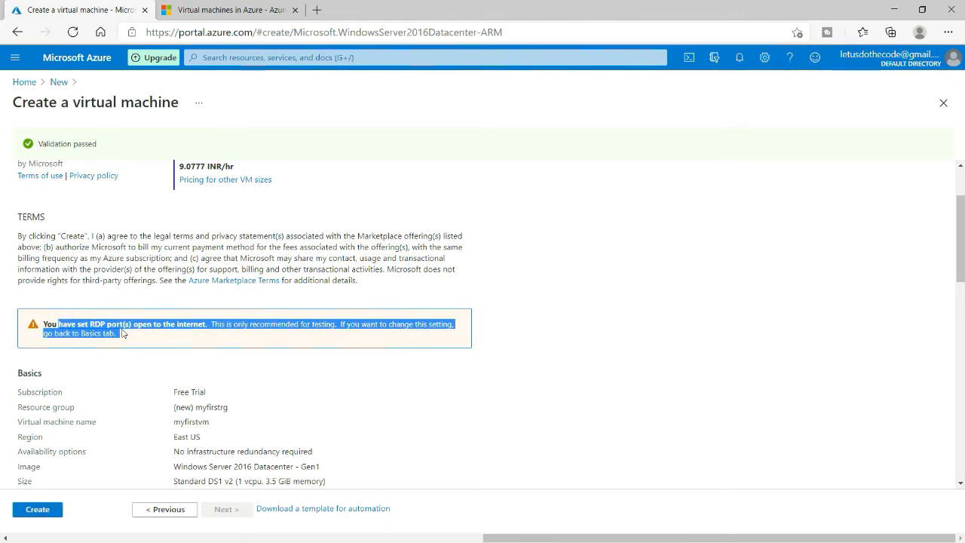
Examine the disks, networking, management, advanced and tags sections of the virtual machine summary.
left_click_drag(961, 270, 961, 371)
scroll(3, 374, "up", 1)
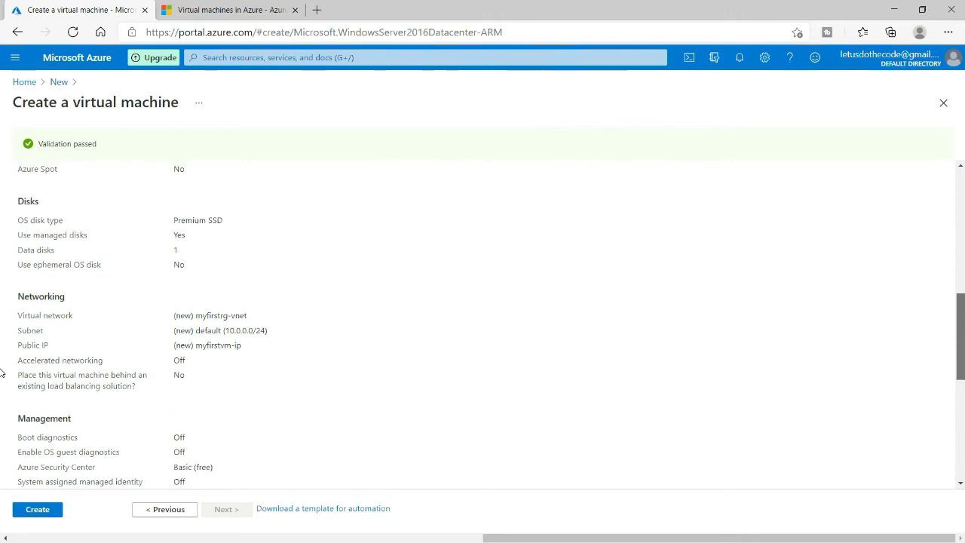
scroll(2, 374, "down", 3)
scroll(810, 347, "up", 1)
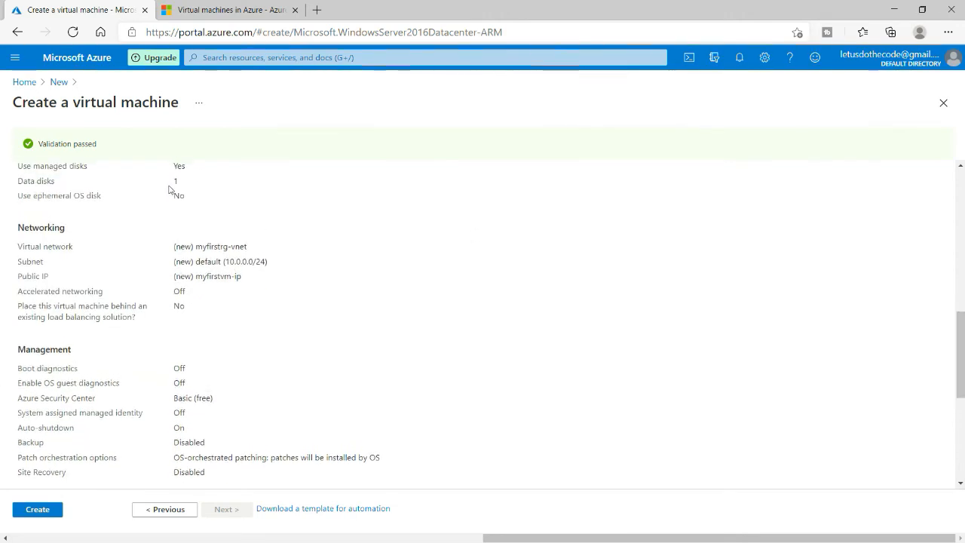
double_click(168, 185)
left_click_drag(196, 290, 186, 255)
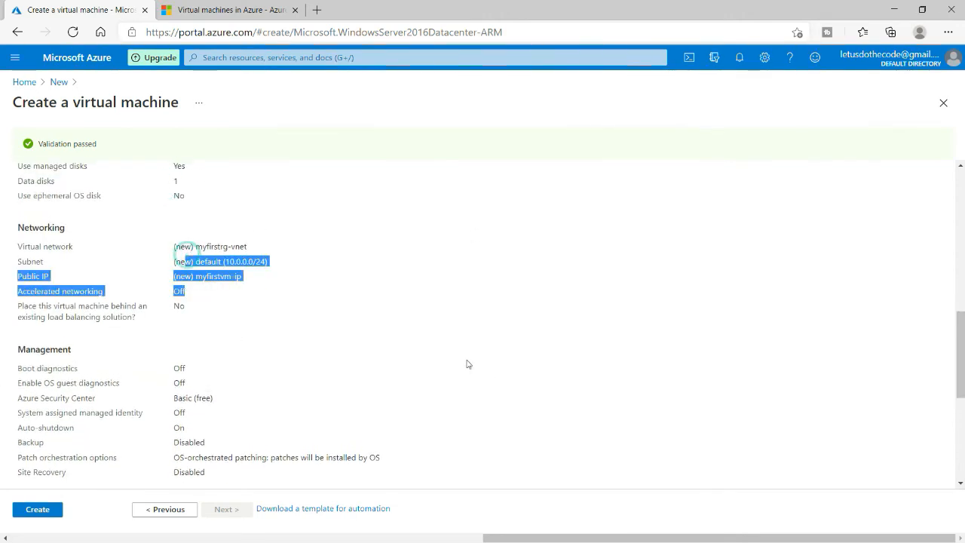
left_click(485, 372)
scroll(1, 430, "down", 3)
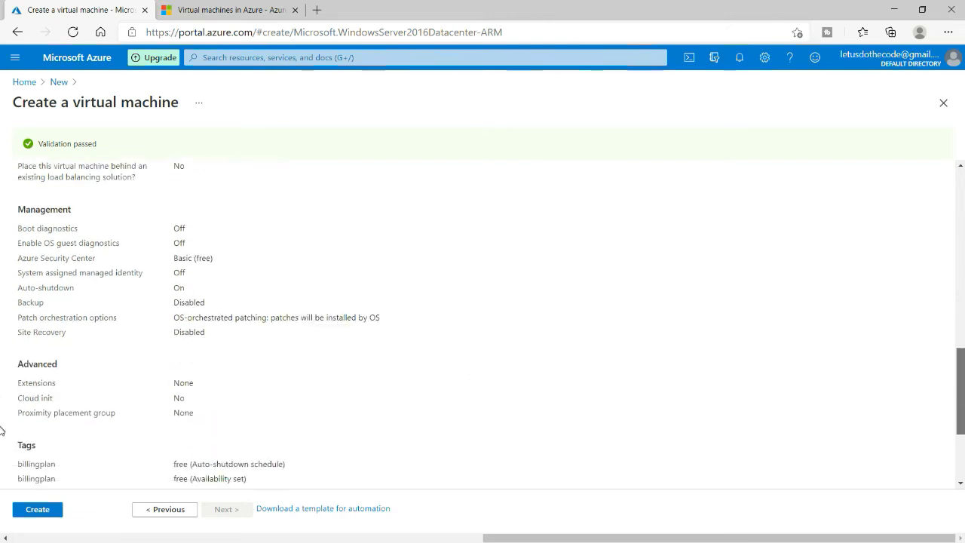
Check the tags at the end of the summary, create the virtual machine and open the deployed resource.
scroll(2, 430, "down", 3)
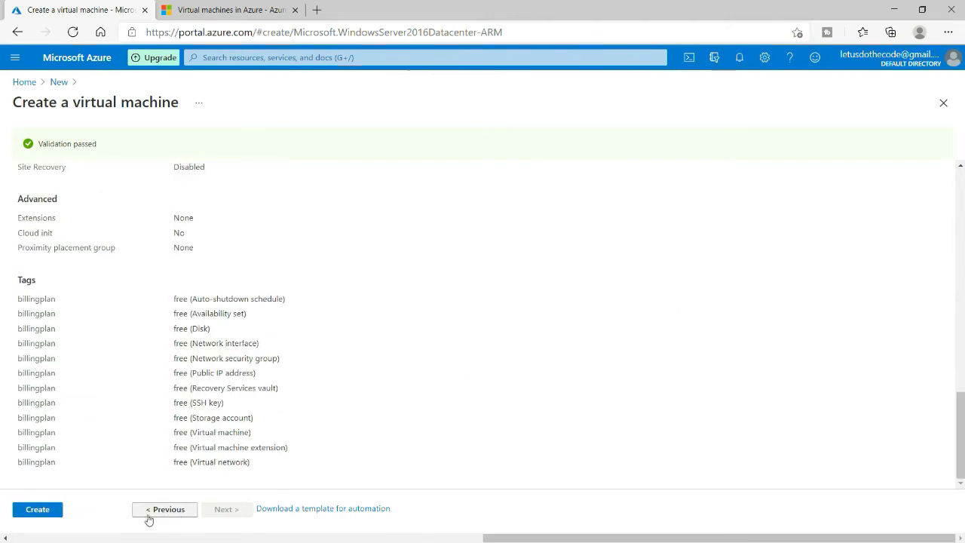
left_click(38, 511)
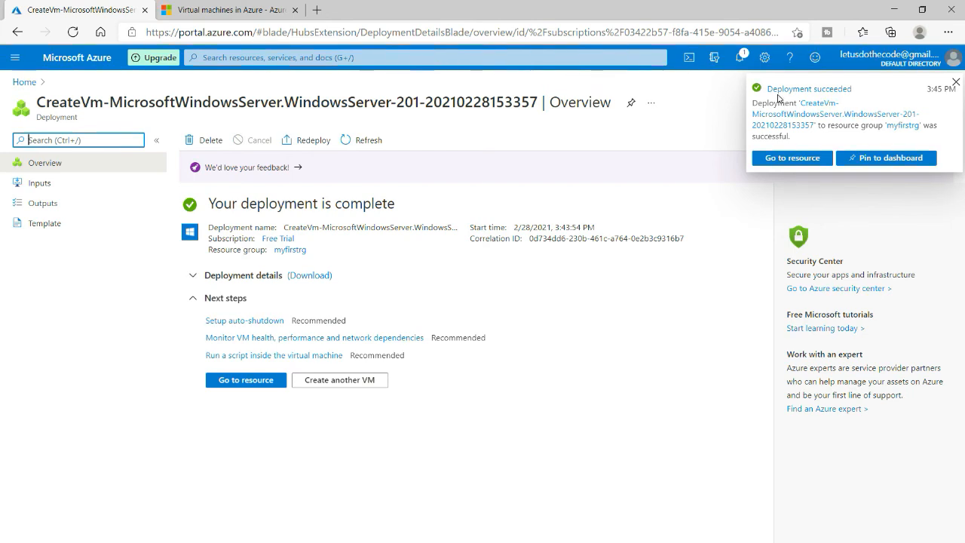
left_click(790, 158)
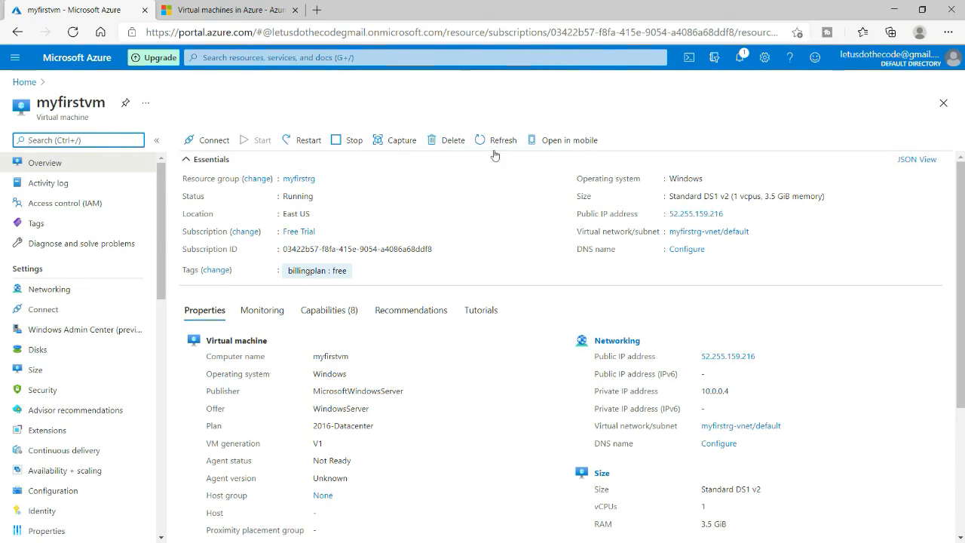
Review the status, essentials and properties of myfirstvm on its overview page.
mouse_move(962, 228)
left_mouse_down()
mouse_move(964, 270)
mouse_move(964, 224)
left_mouse_up()
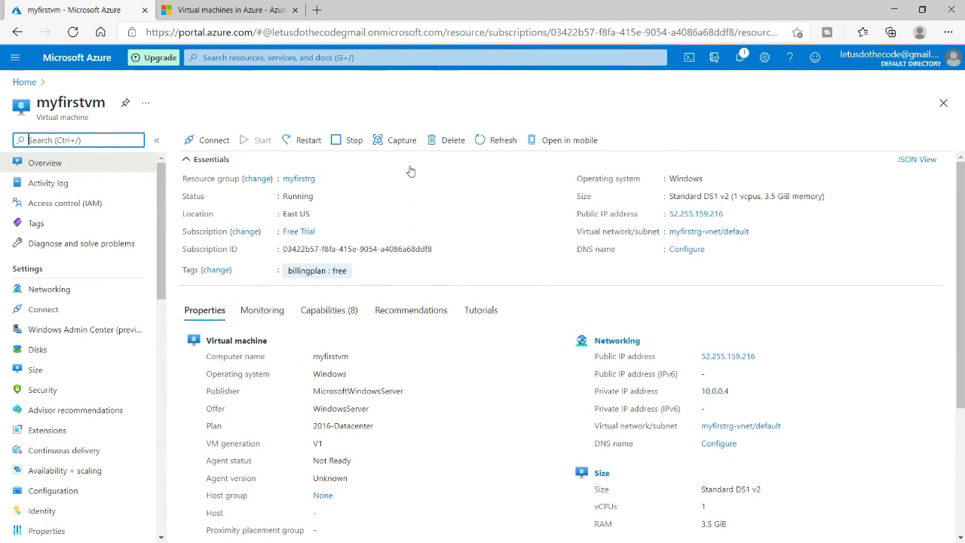
double_click(296, 196)
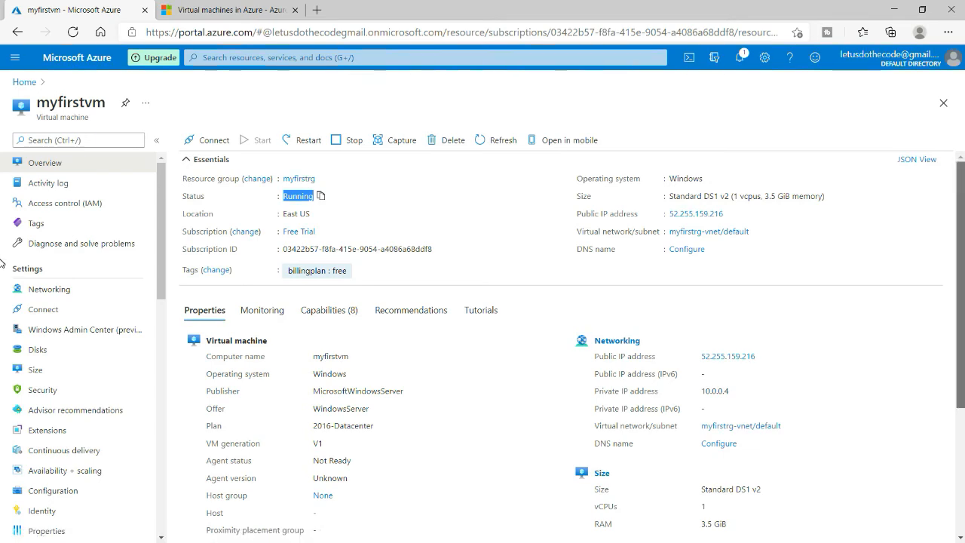
scroll(347, 264, "down", 1)
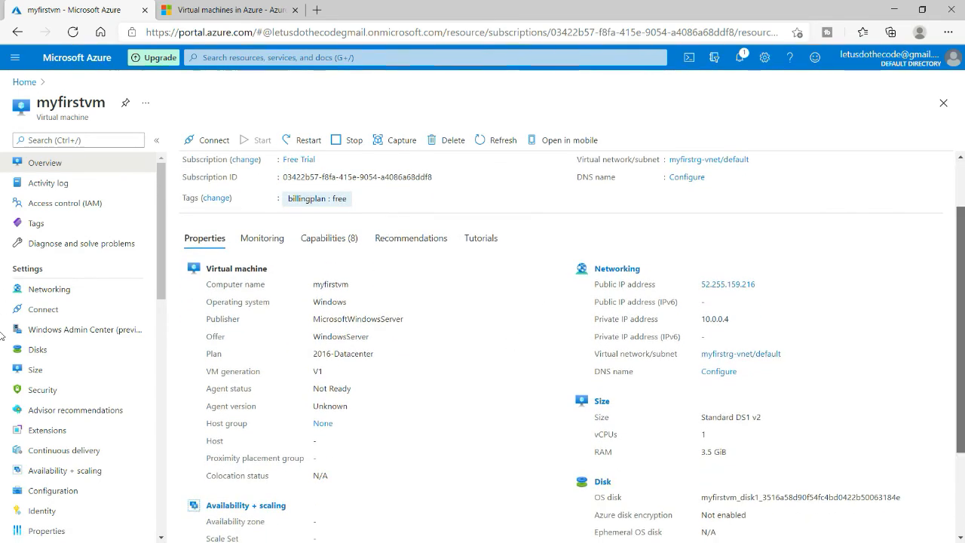
mouse_move(964, 321)
left_mouse_down()
mouse_move(963, 436)
mouse_move(963, 315)
left_mouse_up()
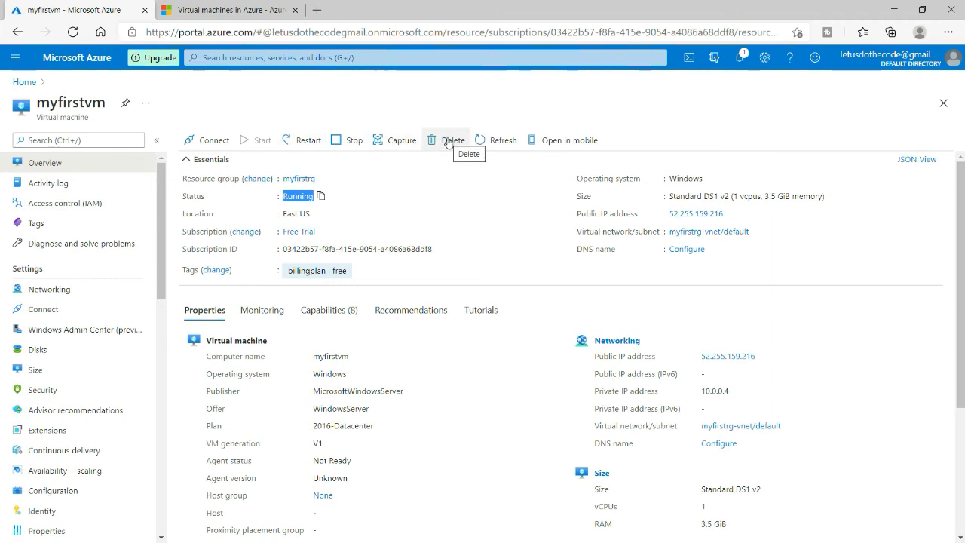
Download the RDP file for myfirstvm, open it and accept connecting to the unknown publisher.
left_click(211, 141)
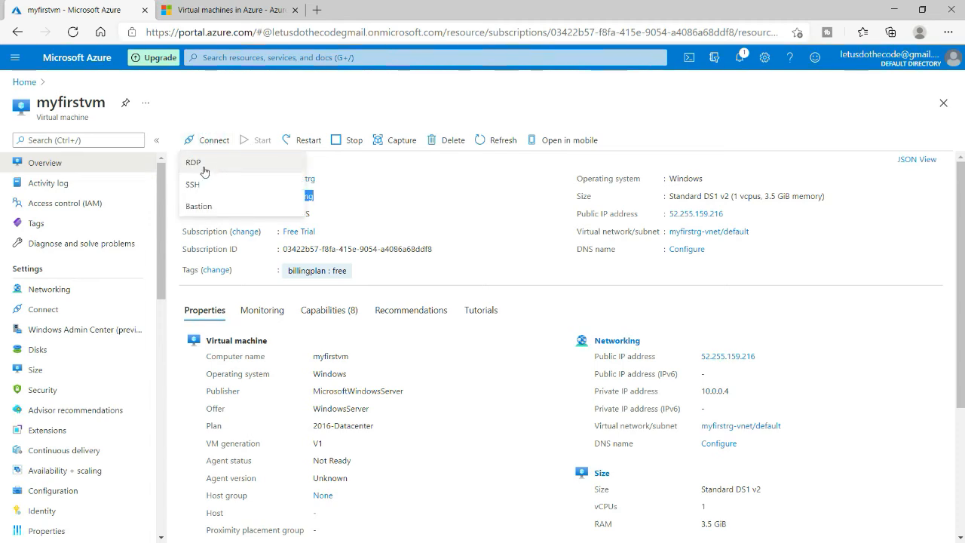
left_click(195, 163)
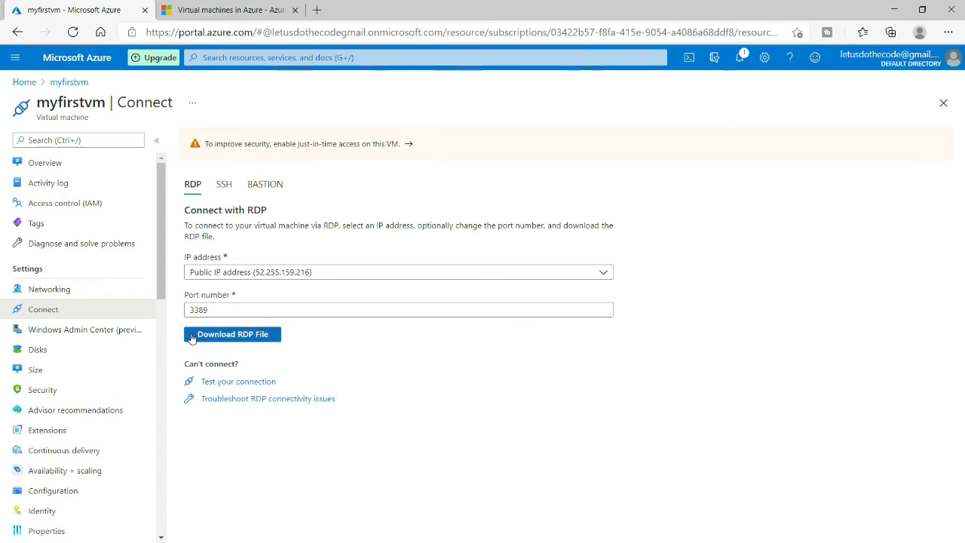
left_click(249, 343)
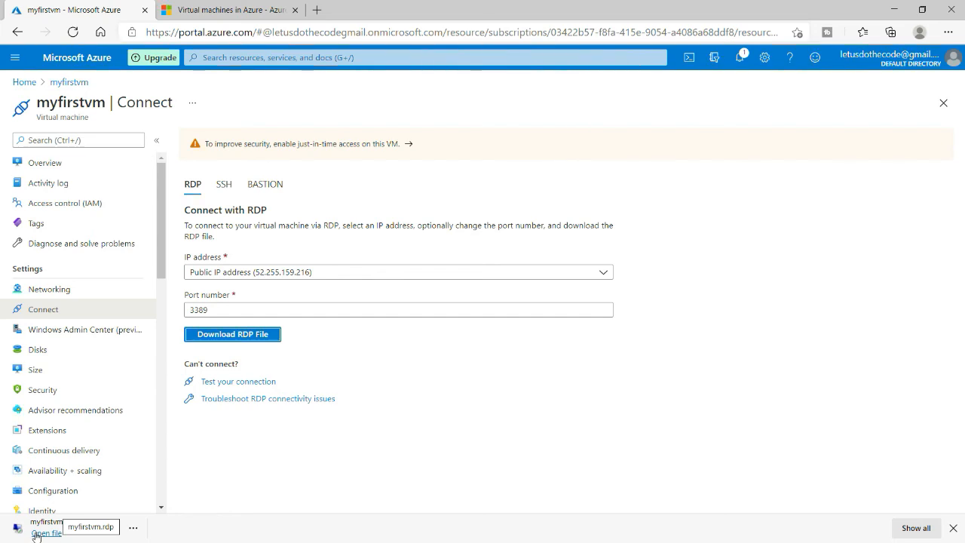
left_click(45, 532)
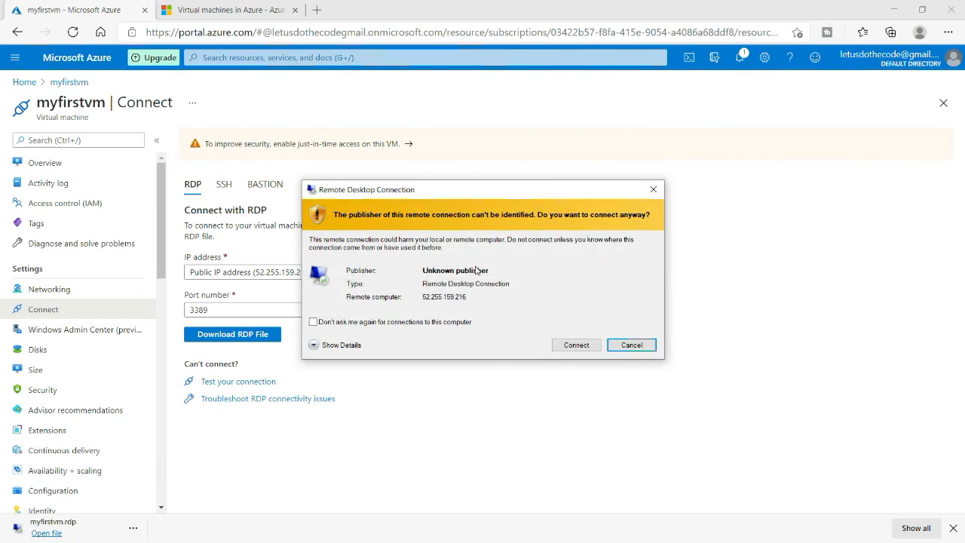
left_click(576, 345)
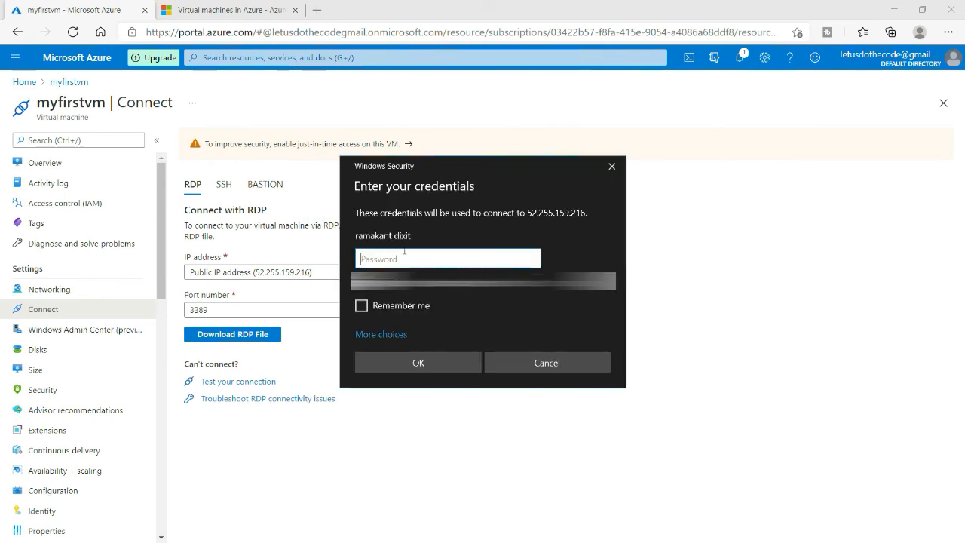
Sign in to the remote connection with a different account, using the user name codersdigest and the account password.
left_click(385, 335)
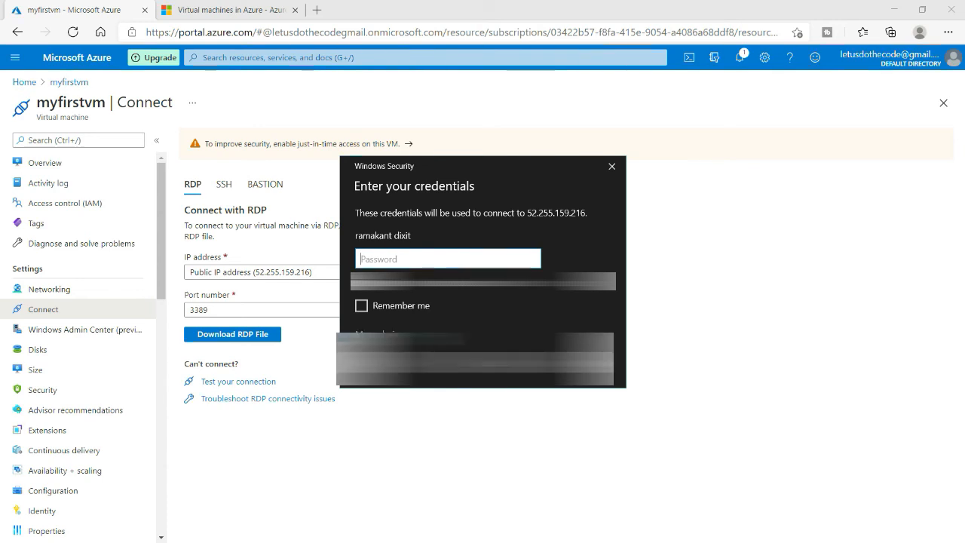
left_click(432, 401)
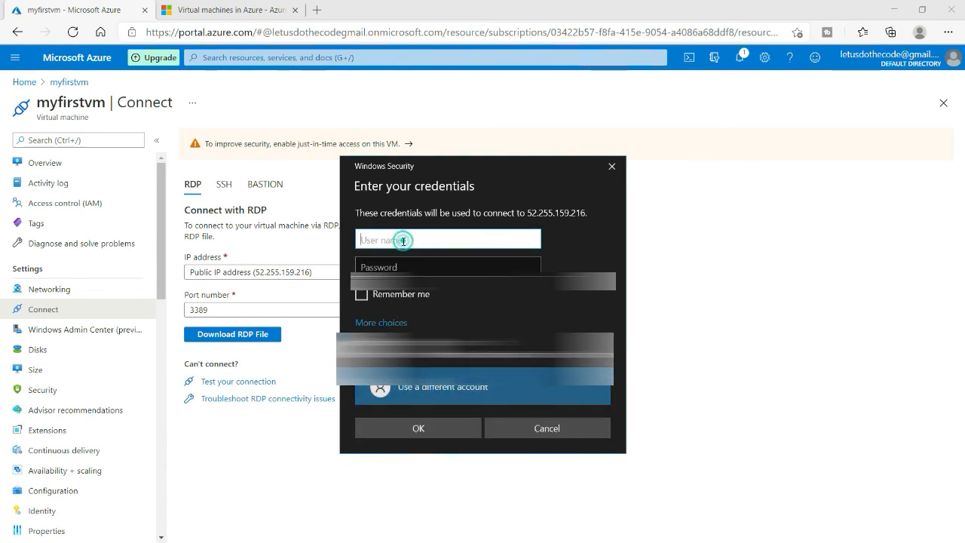
type("coders")
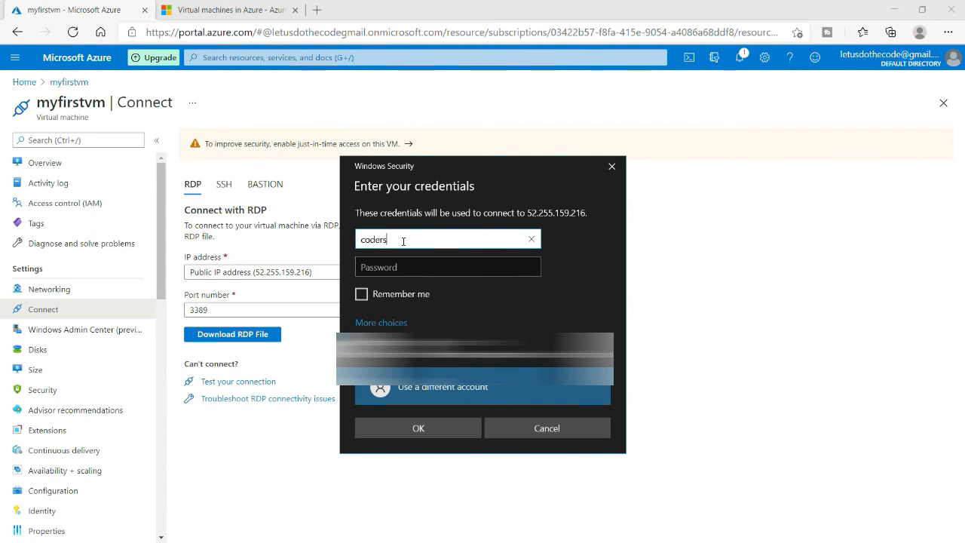
type("digest")
left_click(392, 267)
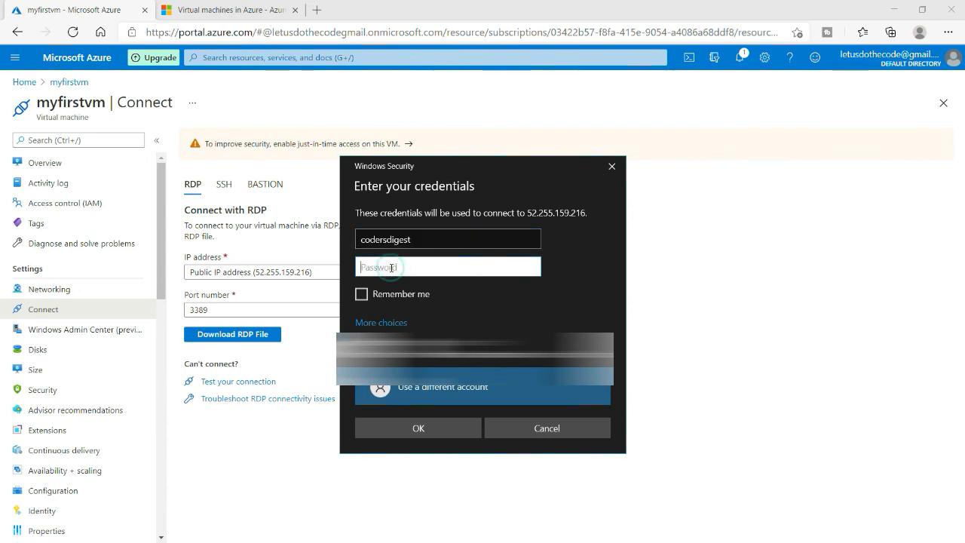
type("••")
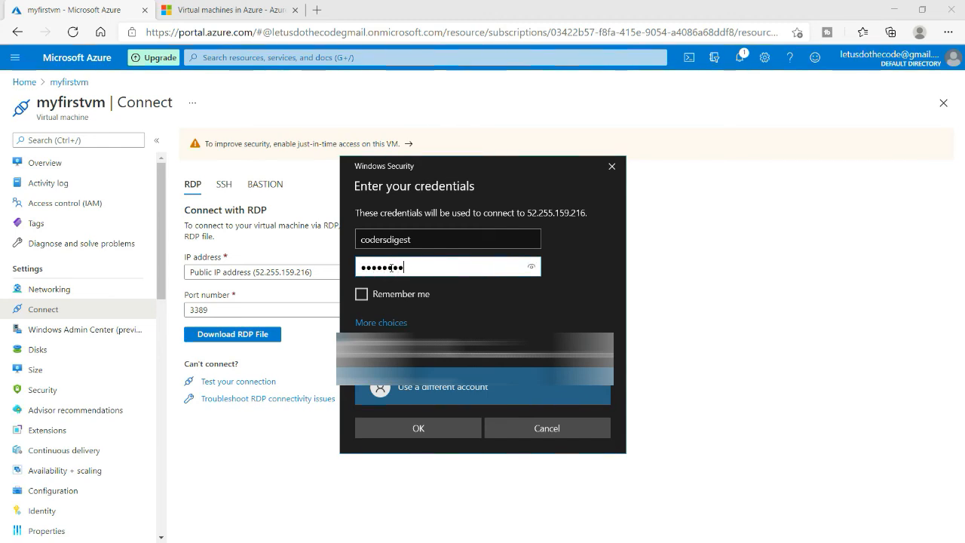
type("••••••••")
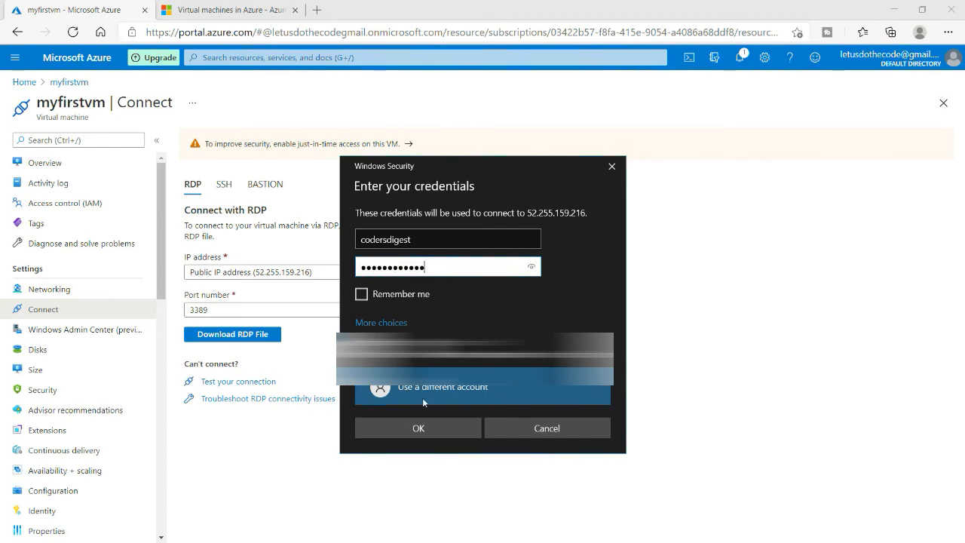
left_click(424, 428)
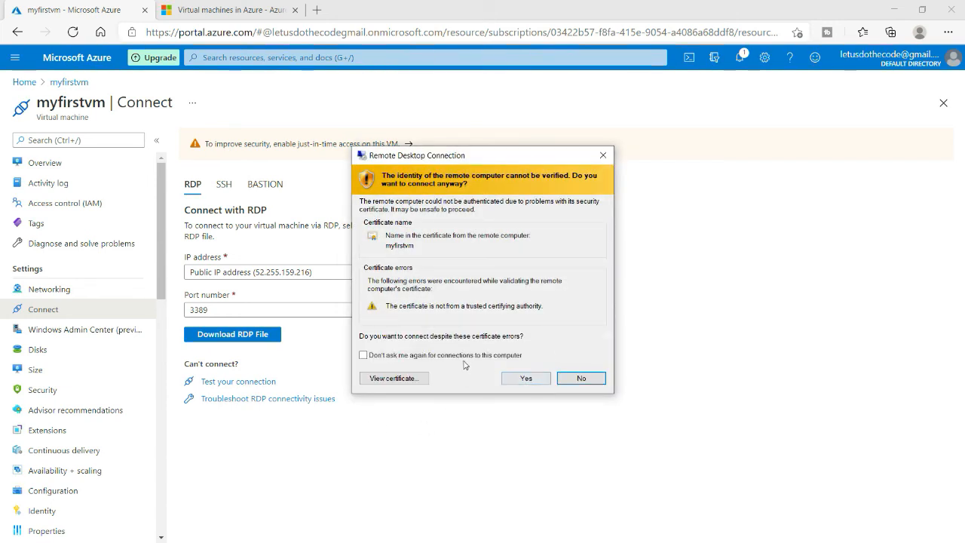
Connect despite the certificate errors without being asked again for this computer, and close the console window on the remote desktop.
left_click(434, 356)
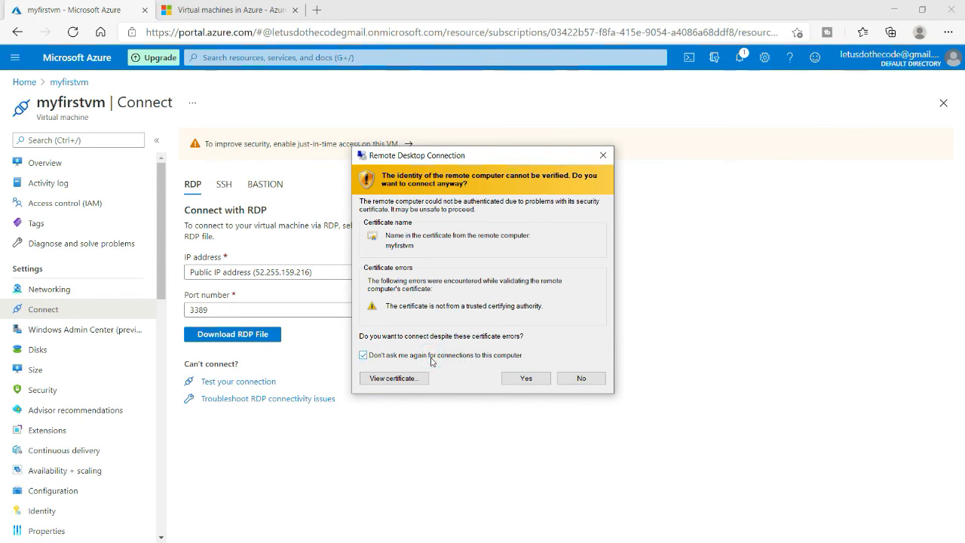
left_click(526, 378)
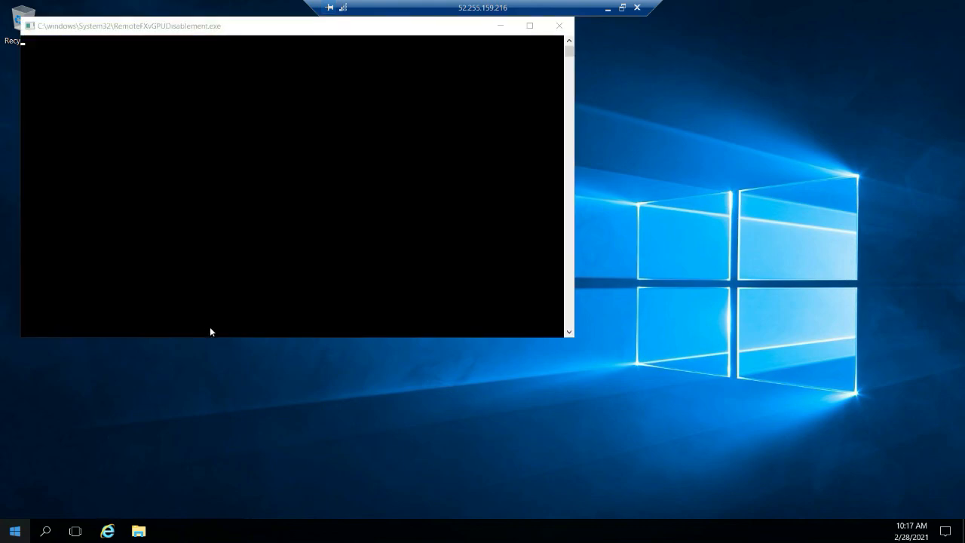
left_click(558, 26)
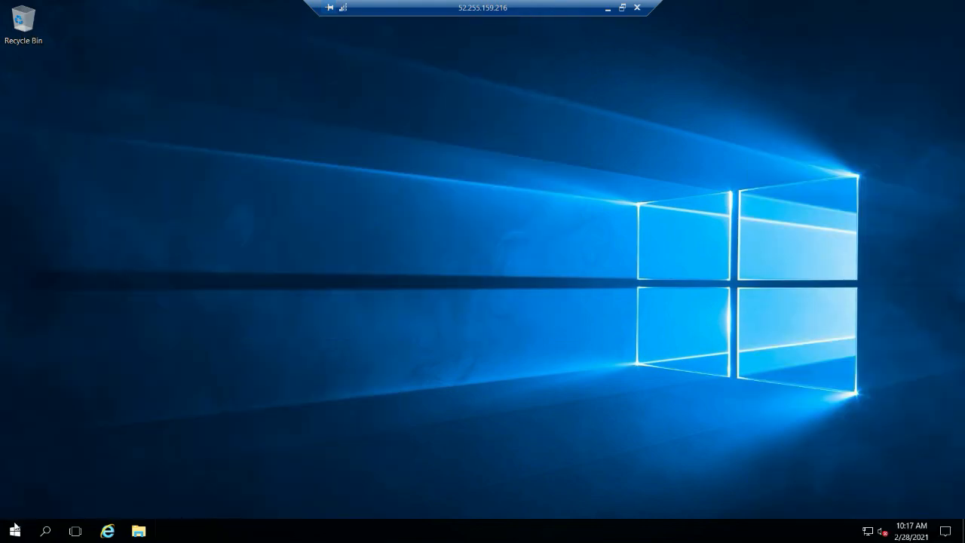
Look over the installed Windows Server applications on the remote machine and disconnect the Remote Desktop session.
left_click(13, 532)
left_click(12, 532)
left_click(13, 532)
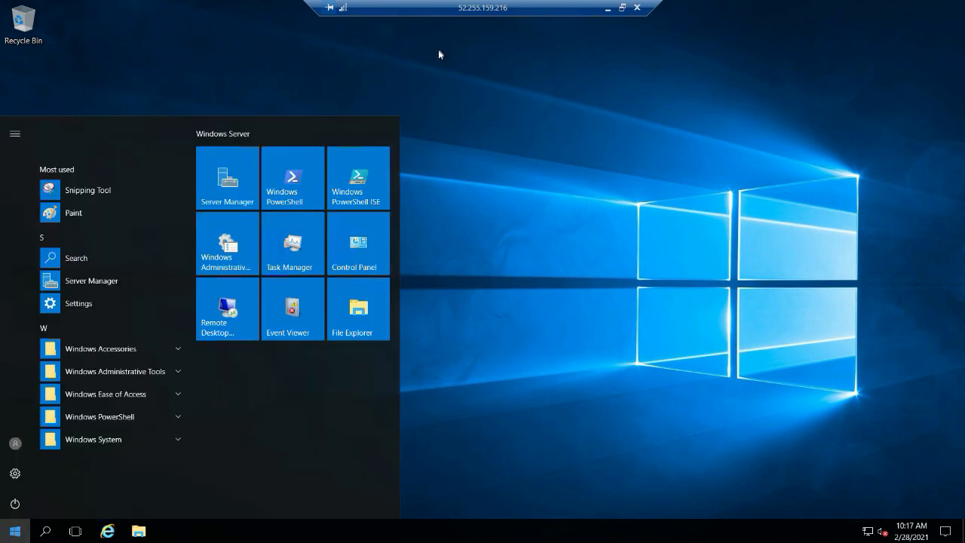
left_click(638, 9)
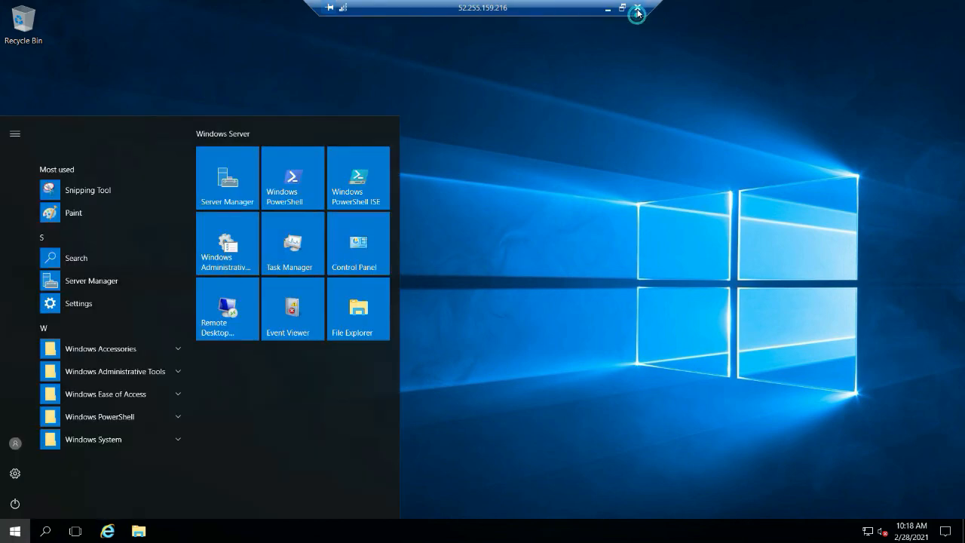
left_click(524, 294)
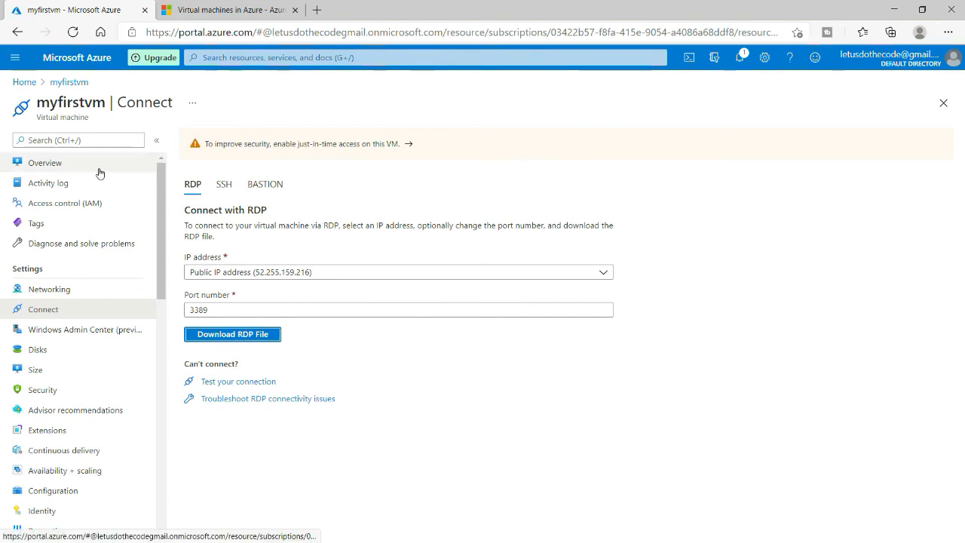
Return to the Azure portal home page and open myfirstvm from the recent resources.
left_click(25, 84)
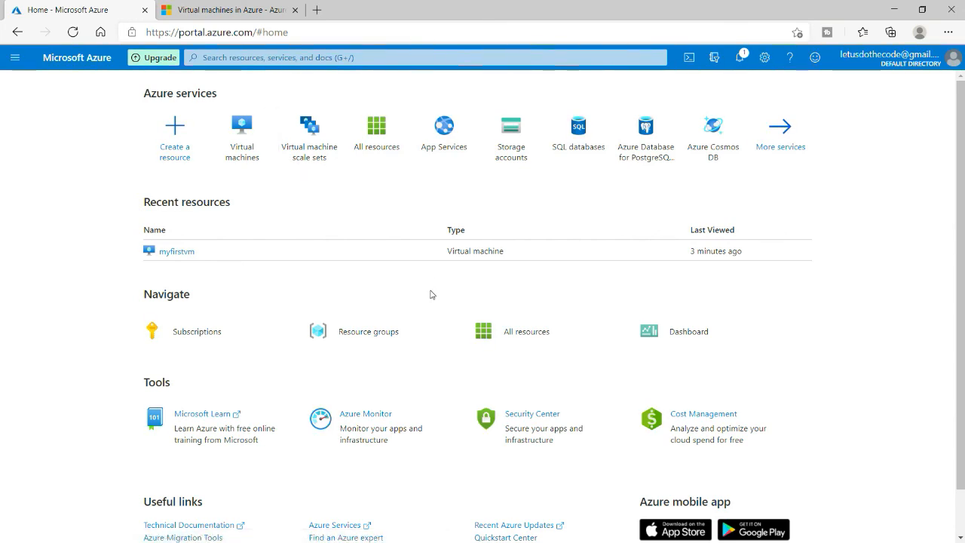
mouse_move(304, 162)
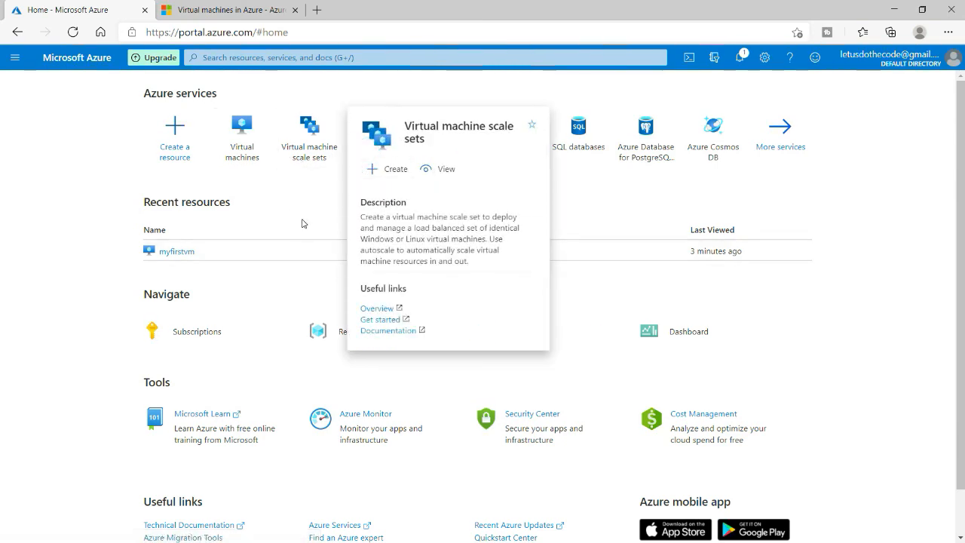
left_click(178, 251)
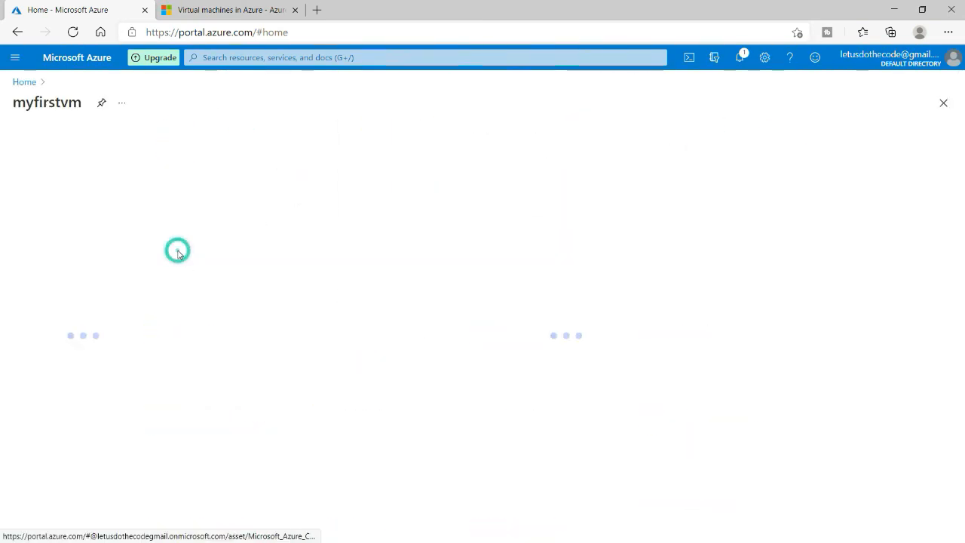